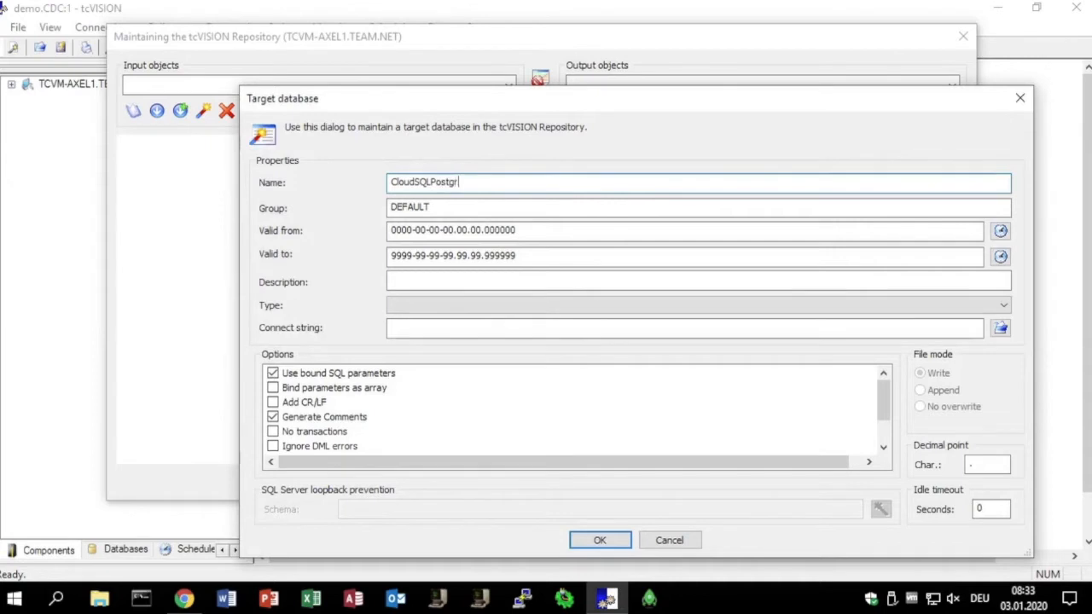
- Name the target database CloudSQLPostgreS and set its type to POSTGRESQL
type("eS")
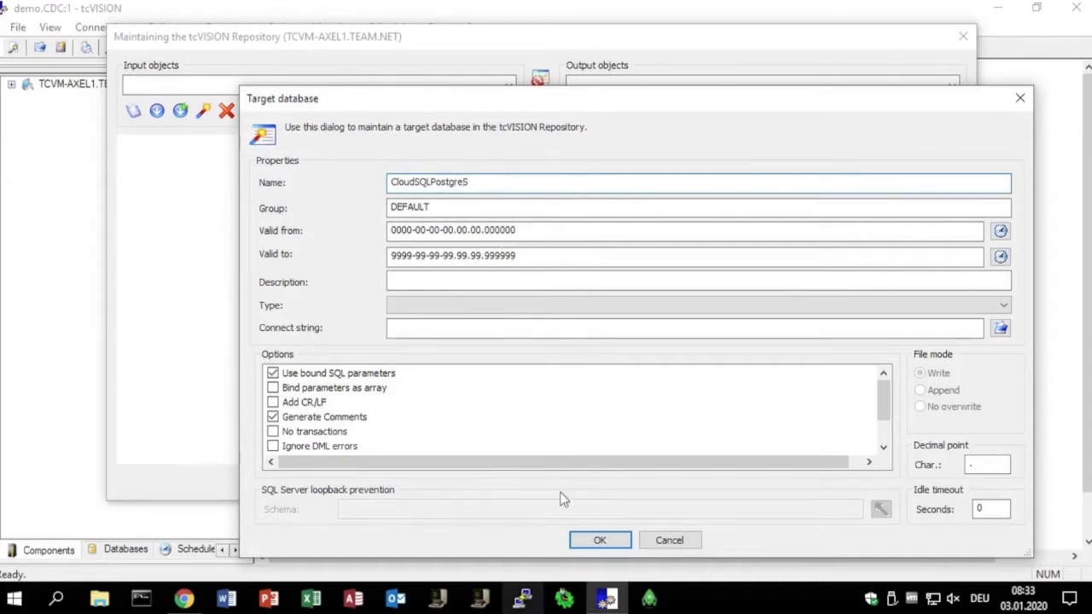
left_click(787, 307)
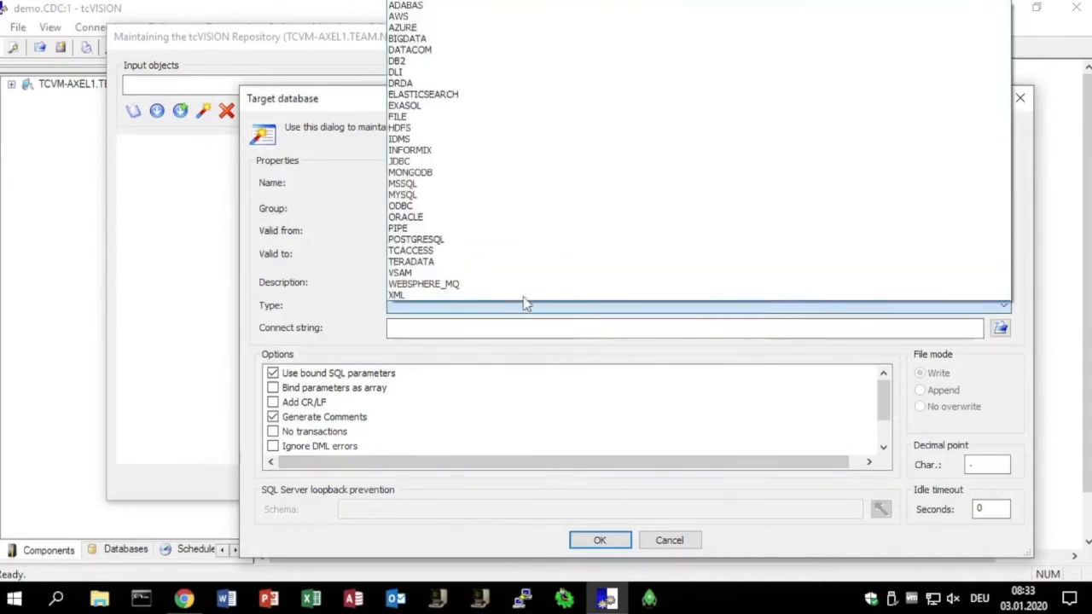
left_click(465, 241)
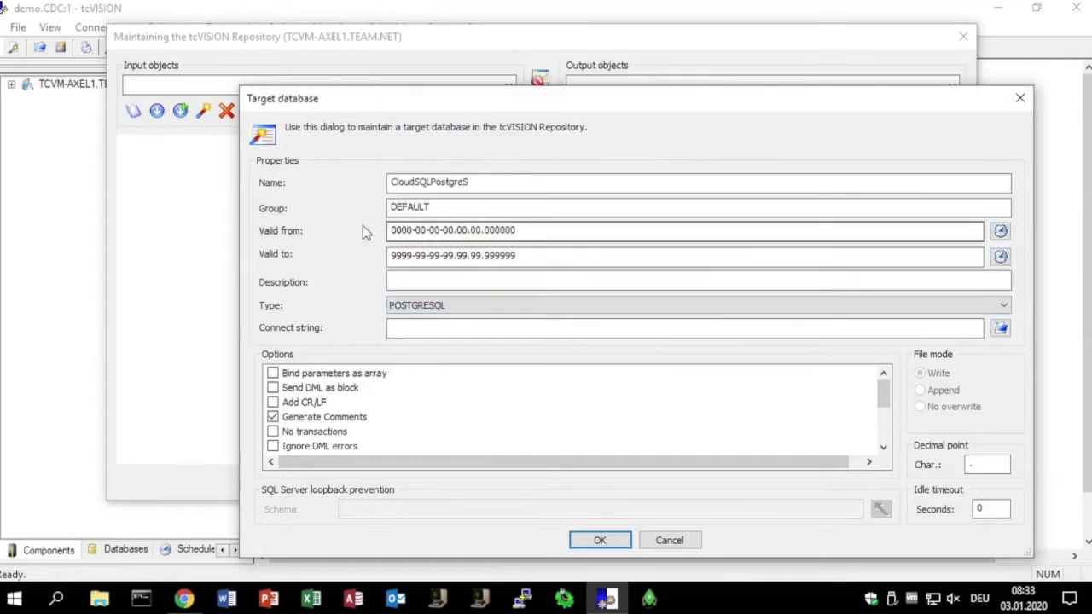
- Define the target's connection to the postgres database, checking the server IP against the Google Cloud SQL instance and retrieving the server version
left_click(1000, 328)
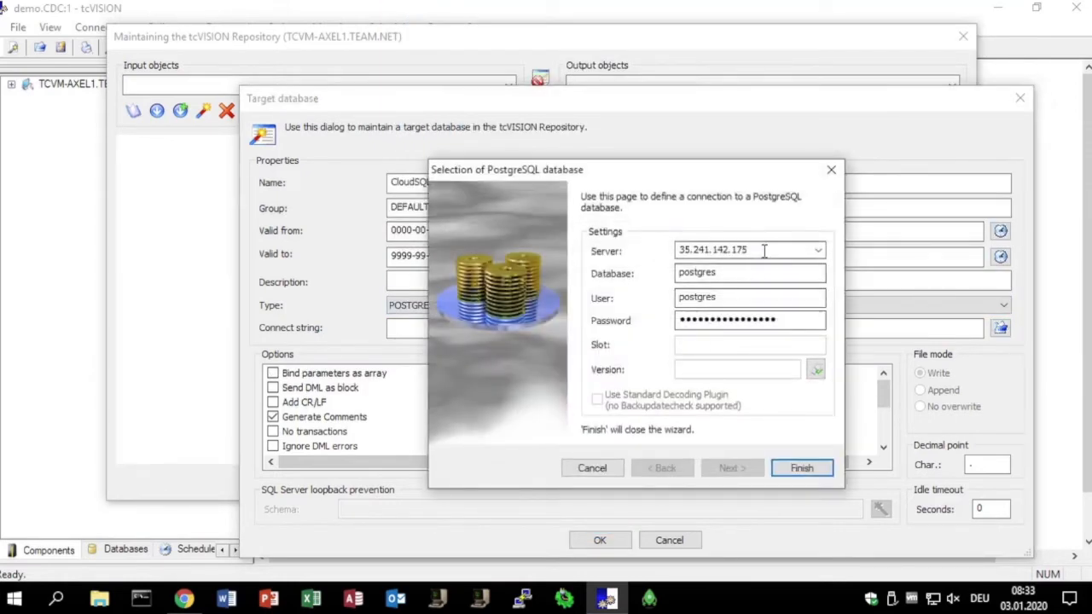
double_click(762, 248)
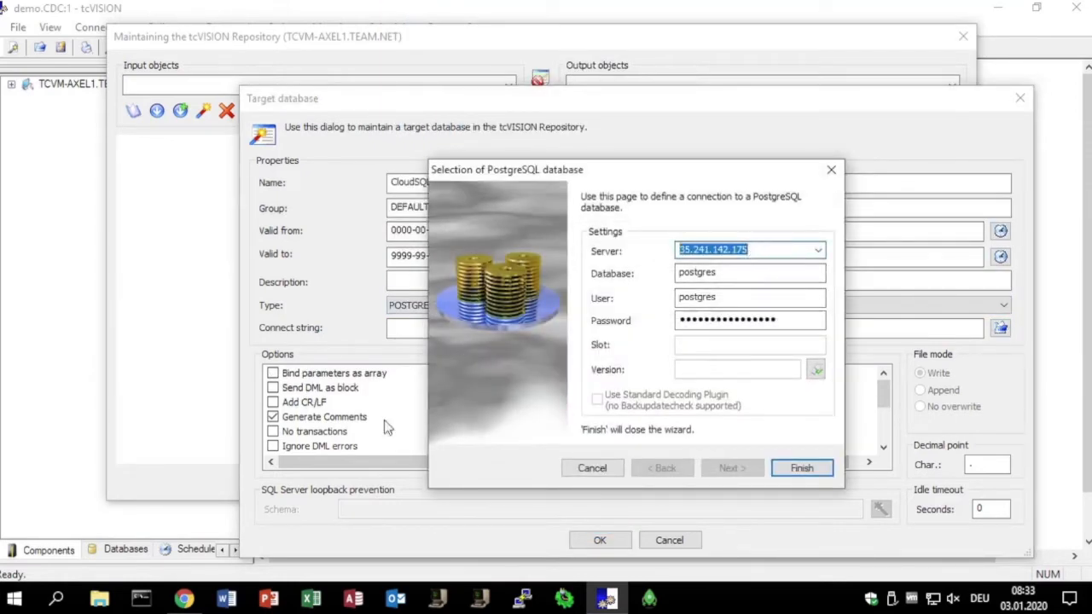
left_click(183, 598)
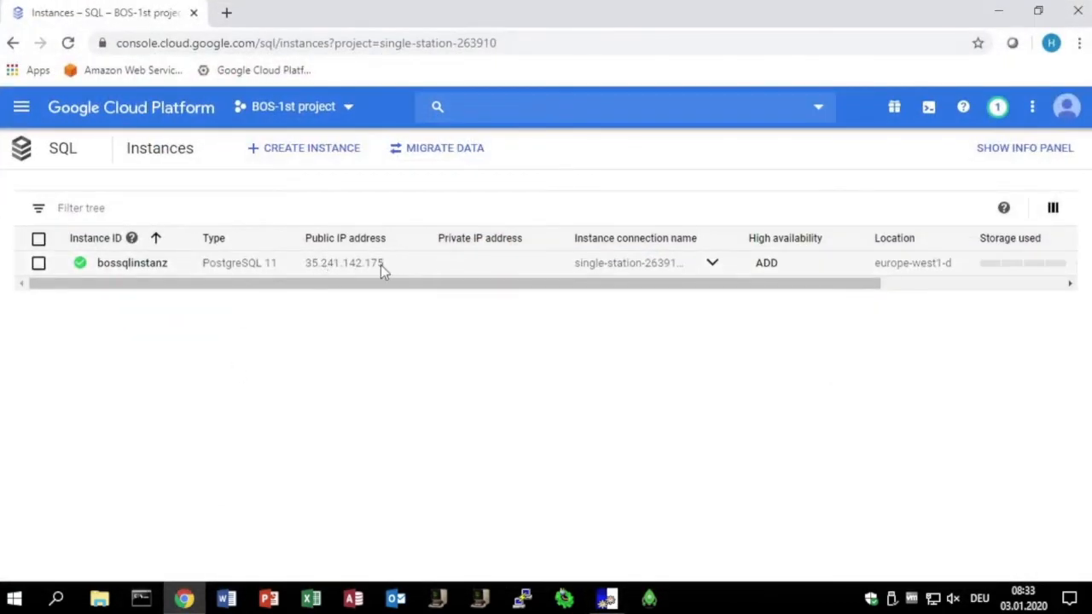
left_click(1000, 19)
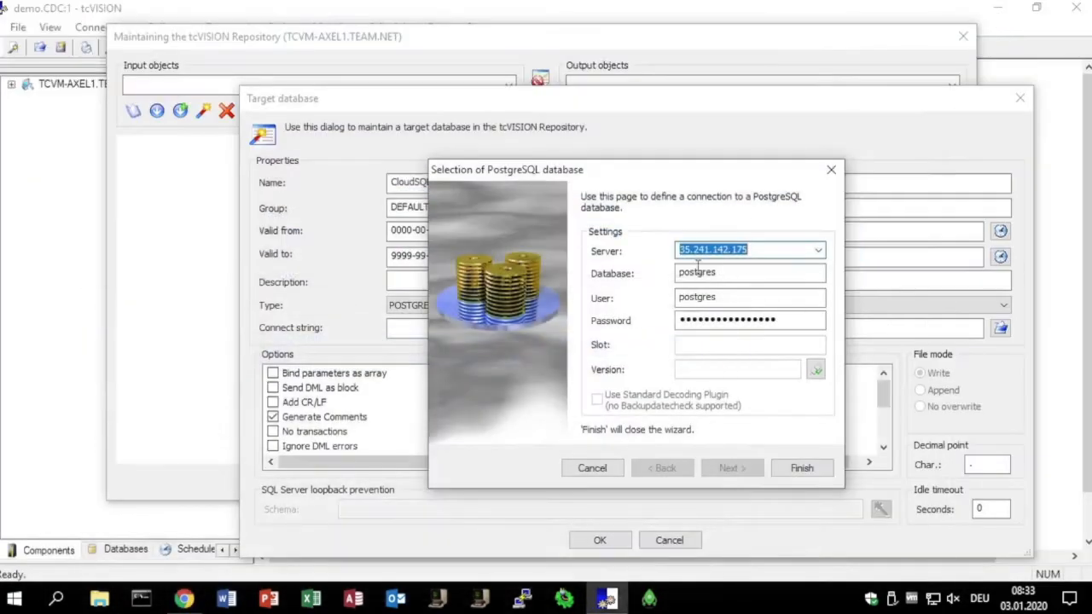
left_click(748, 273)
left_click(815, 372)
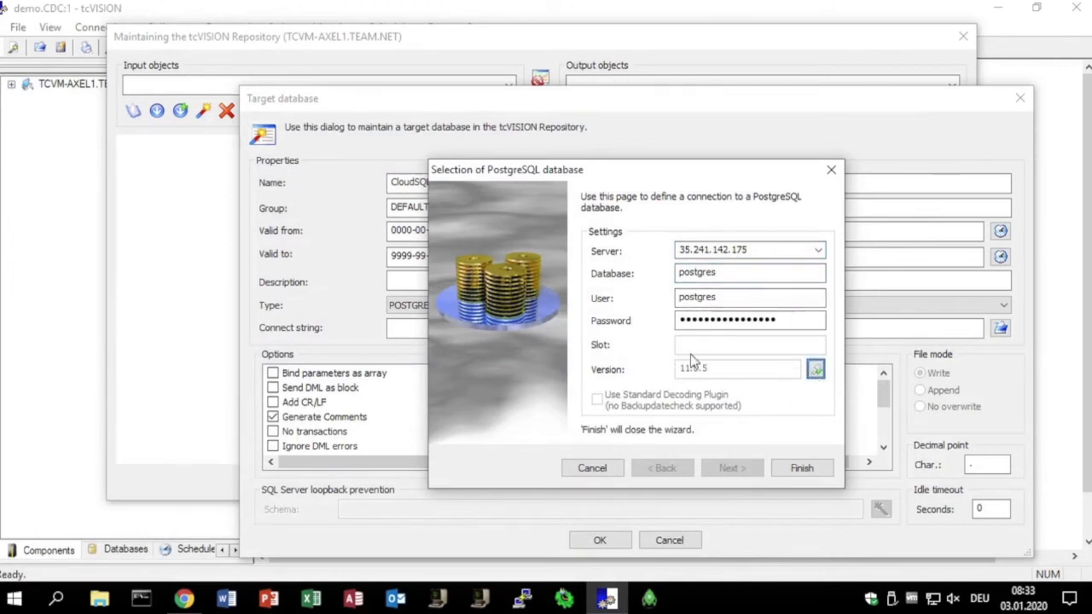
left_click(810, 470)
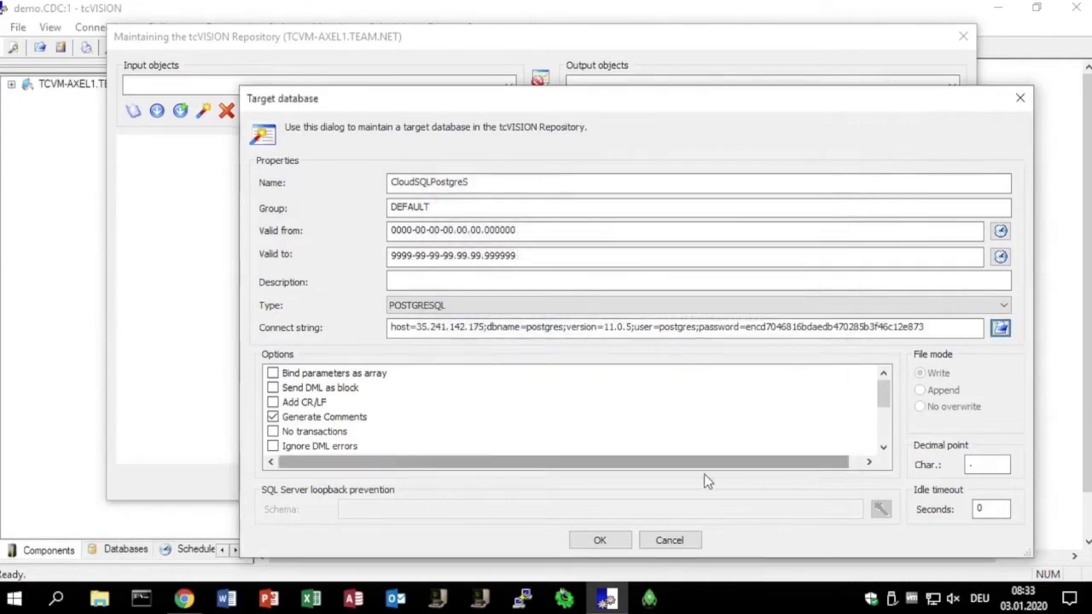
- Enable binding parameters as array for the target database, save it and close the target databases list
left_click(371, 375)
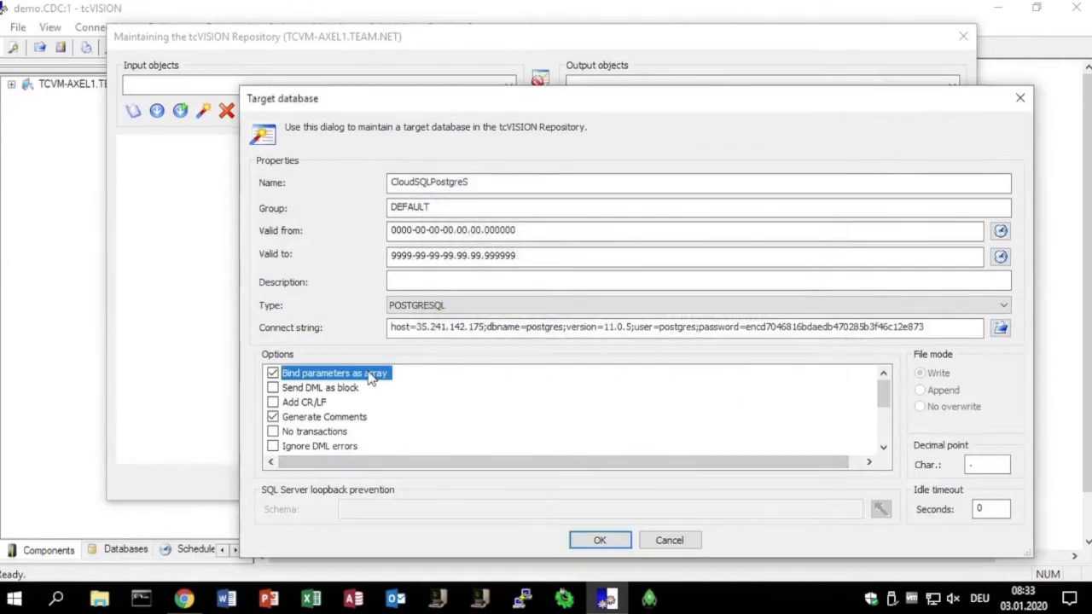
left_click(601, 541)
left_click(653, 489)
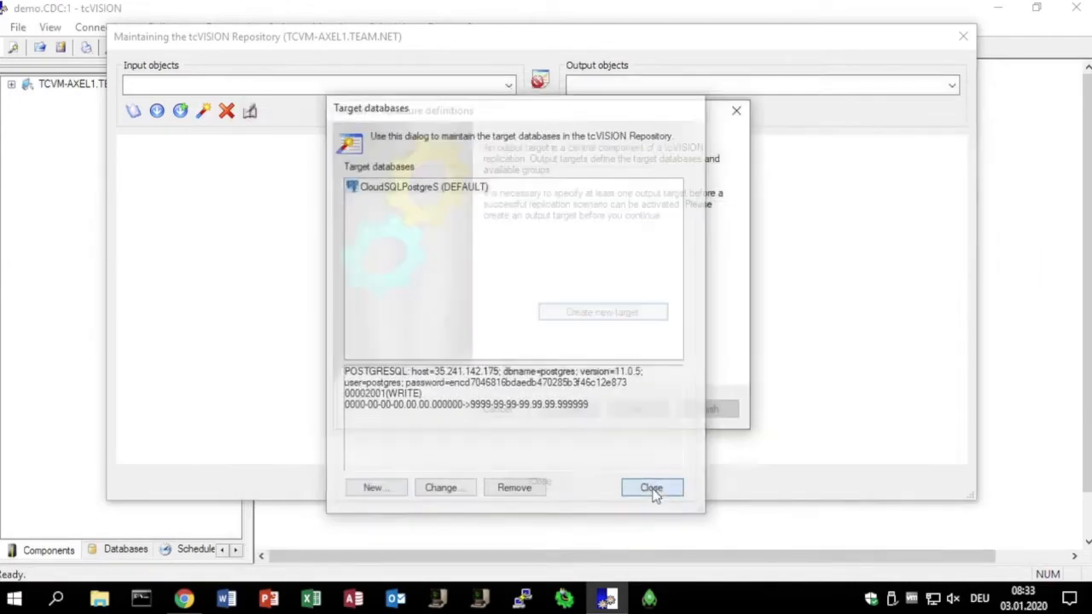
- Set up the structure import for input, output and replication objects with target CloudSQLPostgreS, source DB2 Server and subsystem DBCG
left_click(646, 410)
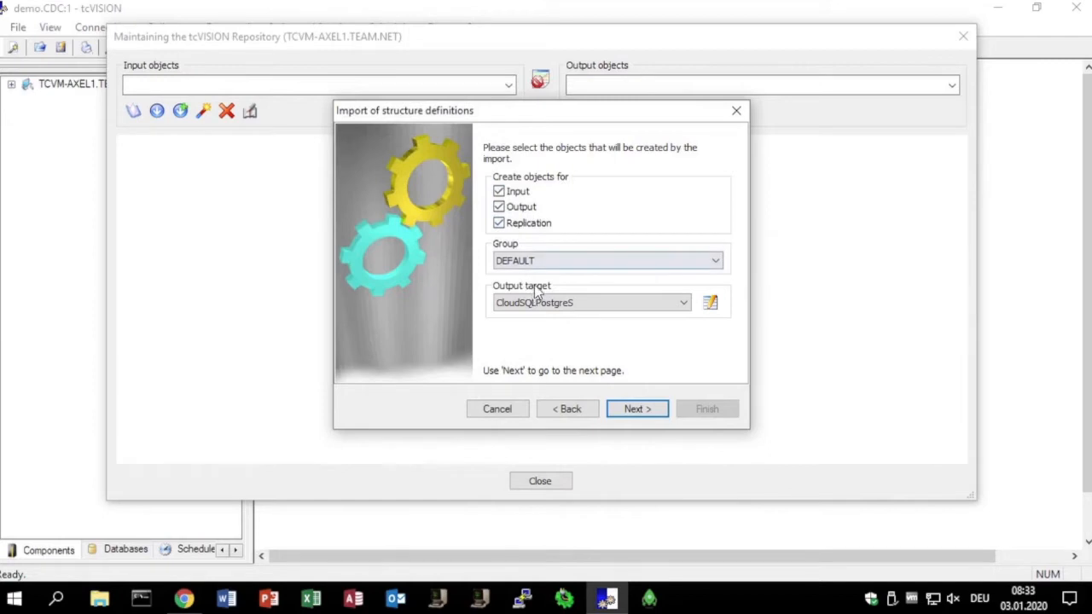
left_click(638, 410)
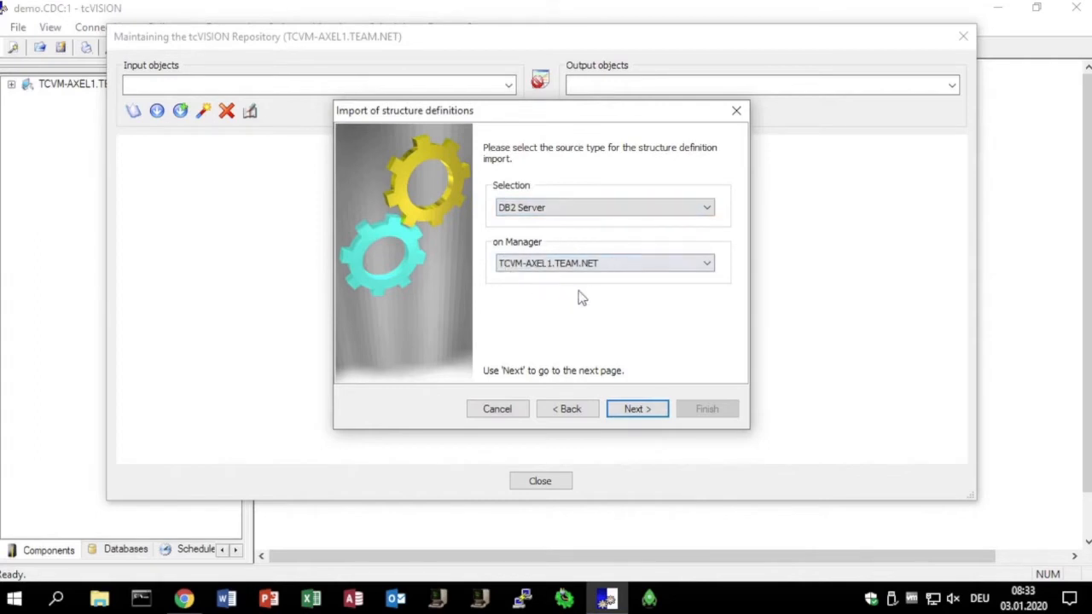
left_click(636, 409)
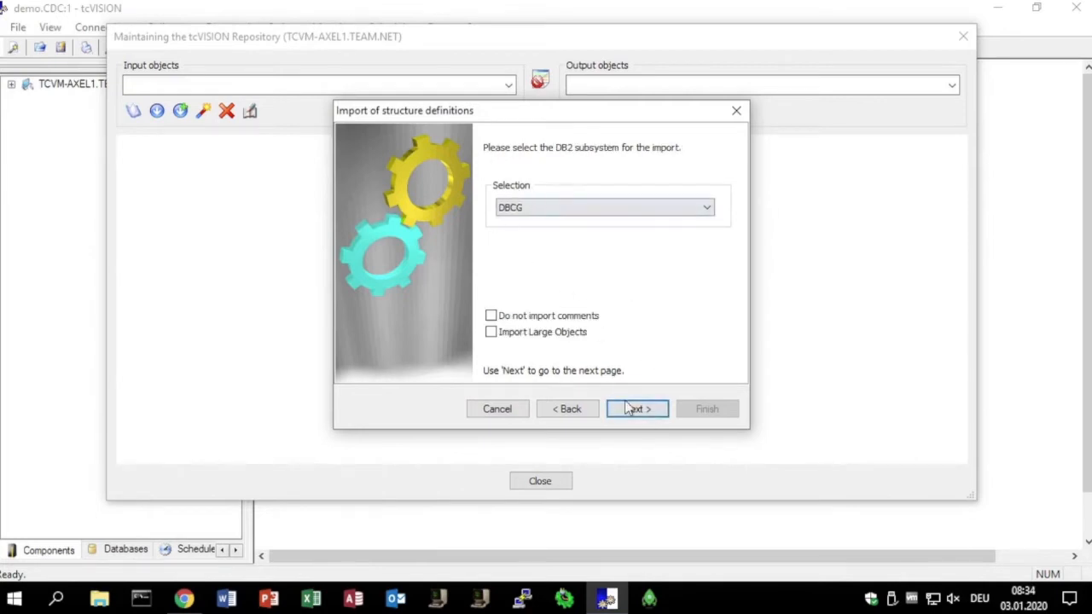
left_click(635, 408)
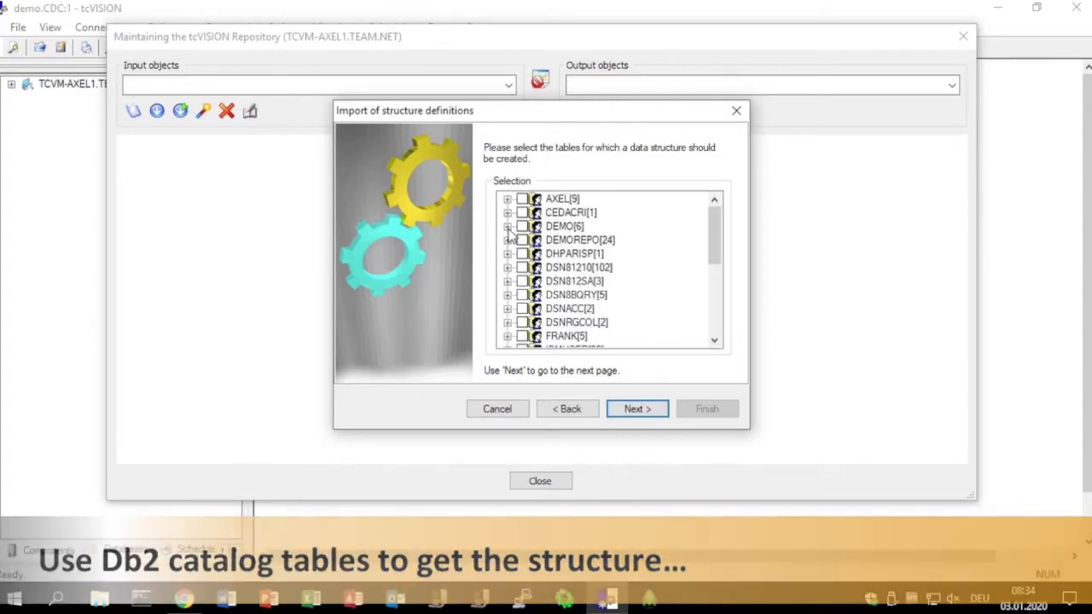
- Select the ARTICLE table of the DEMO schema for the structure import
left_click(507, 226)
left_click(538, 240)
left_click(636, 408)
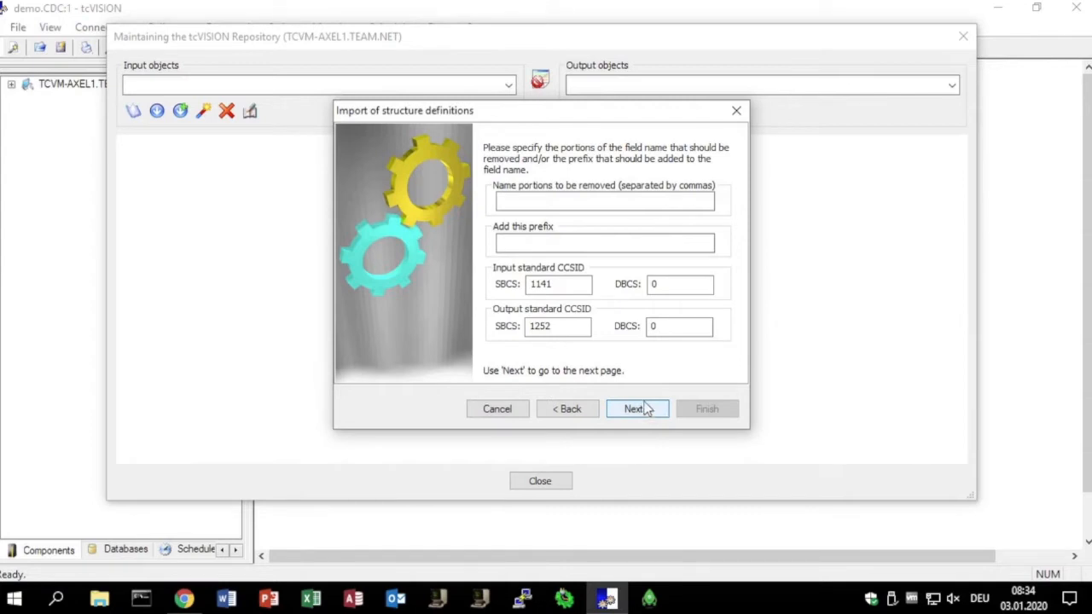
- Complete the import with the default CCSIDs and output name tcvision.<TABLE>, and open the created table entries for editing
left_click(635, 411)
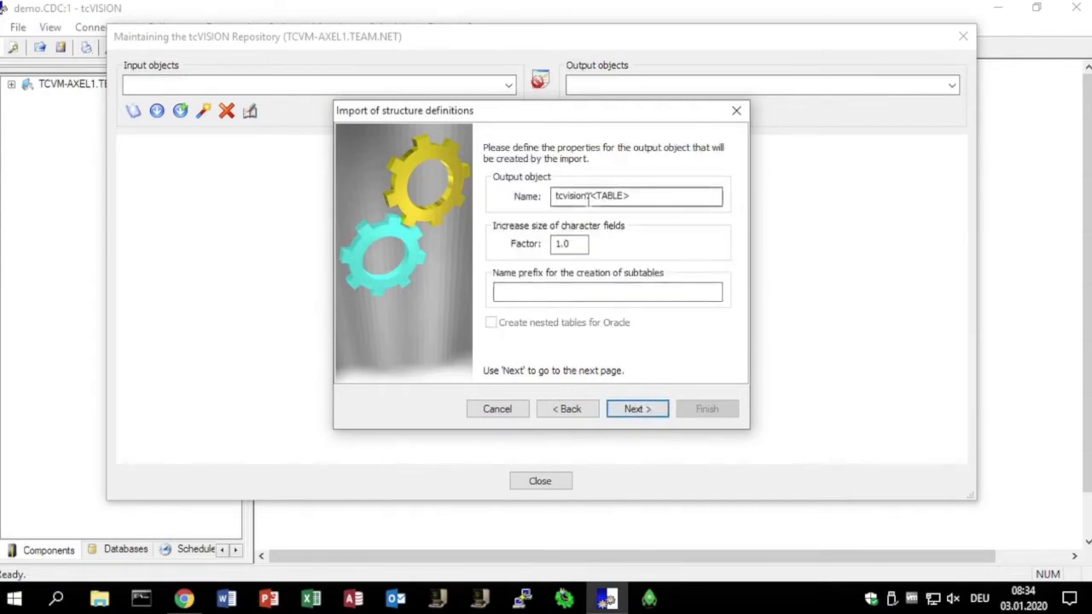
left_click(635, 409)
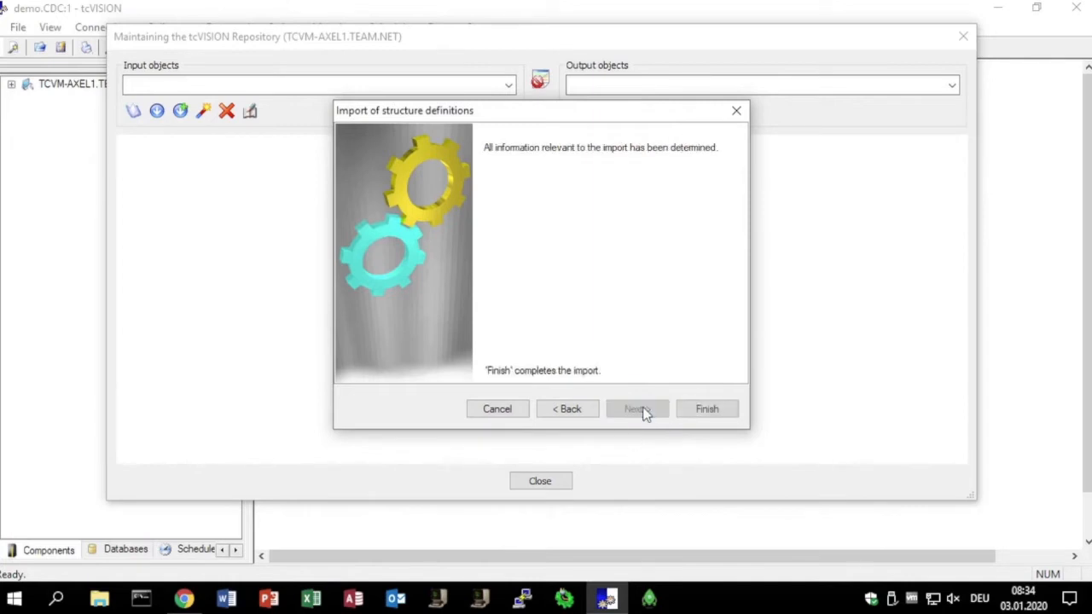
left_click(708, 410)
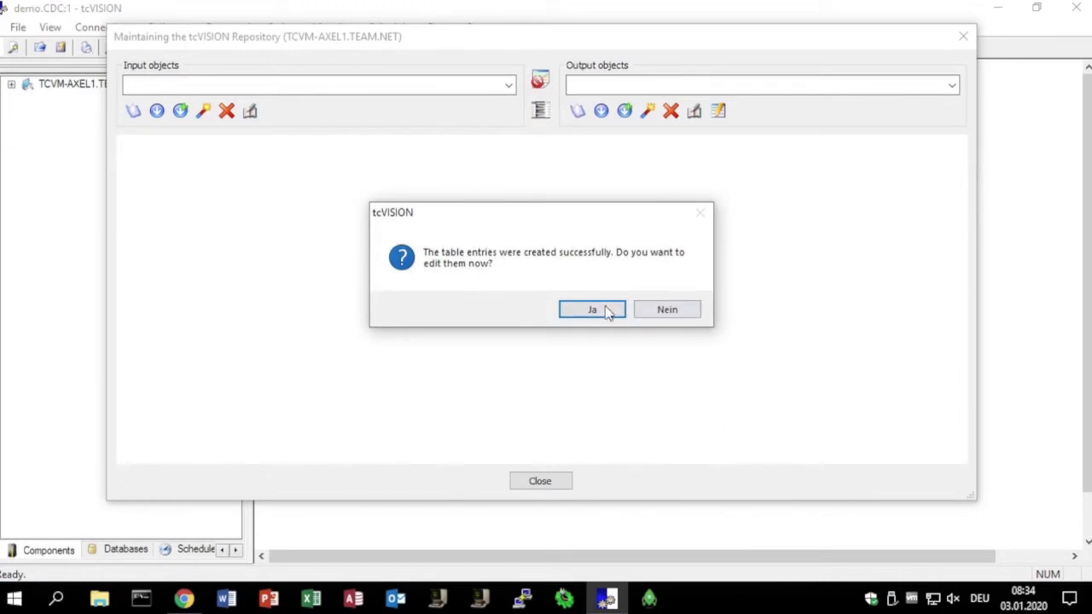
left_click(602, 308)
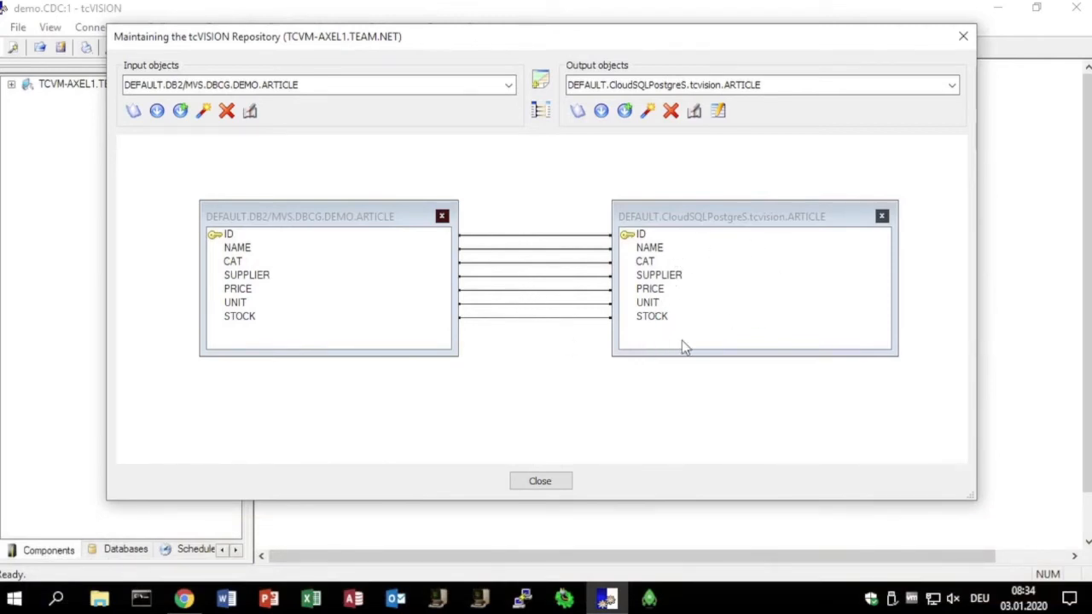
- Create the tcvision.ARTICLE target table in CloudSQLPostgreS by running the generated statements, and close the repository maintenance
left_click(695, 113)
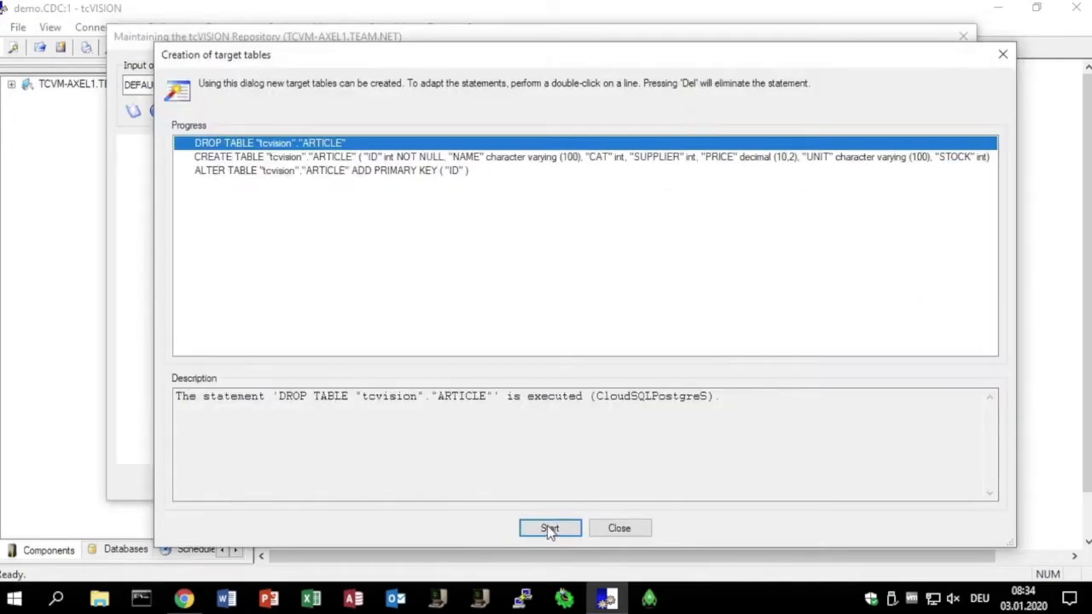
left_click(550, 528)
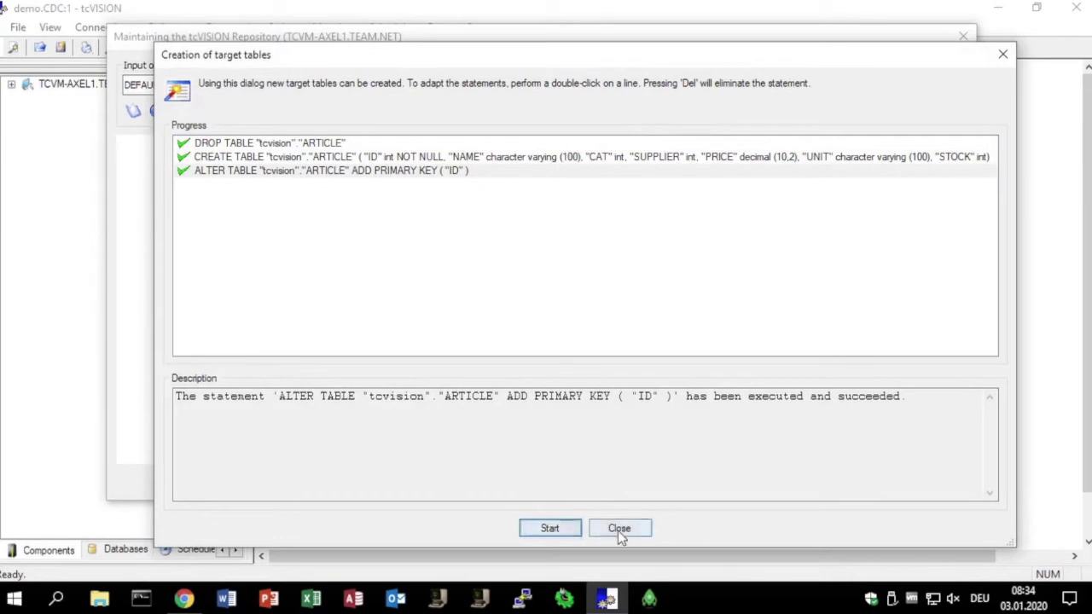
left_click(620, 529)
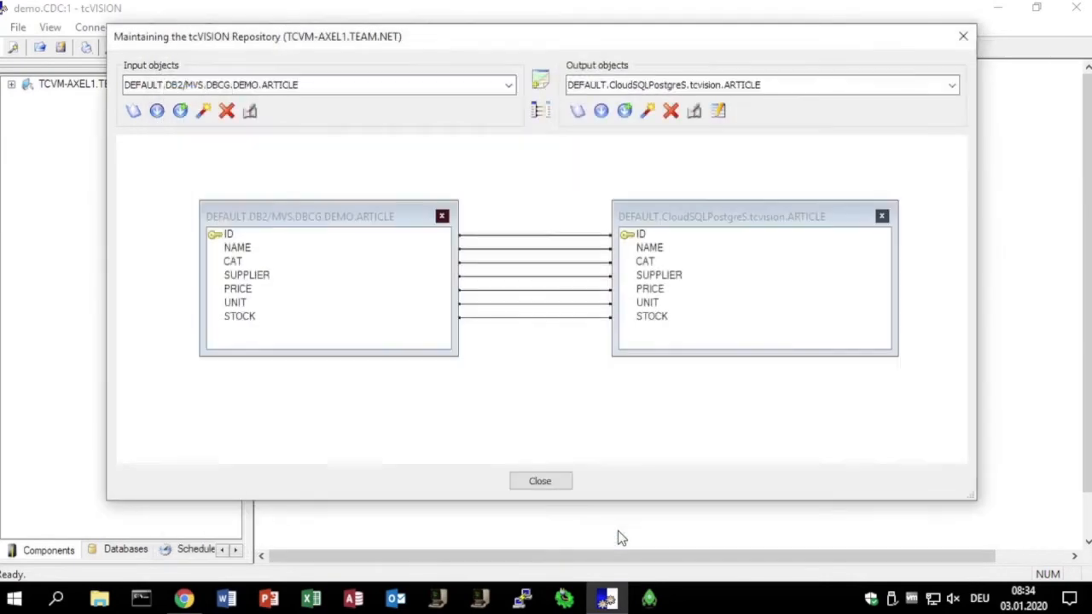
left_click(546, 482)
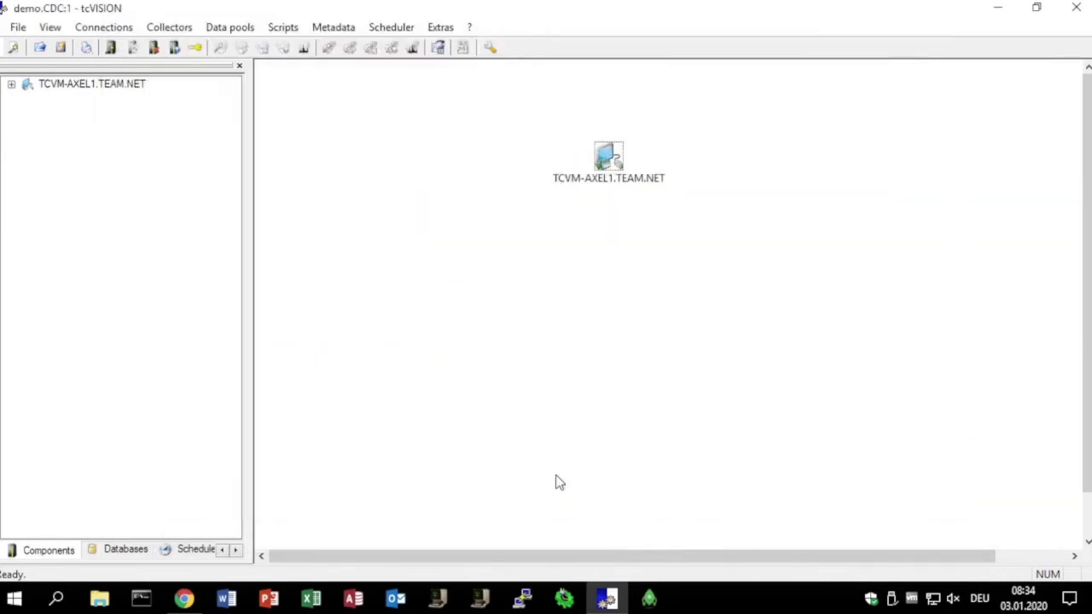
- Open the script IMAGECOPY2POSTGRES.TSF from the TCVM-AXEL1.TEAM.NET source files for processing script maintenance
left_click(11, 85)
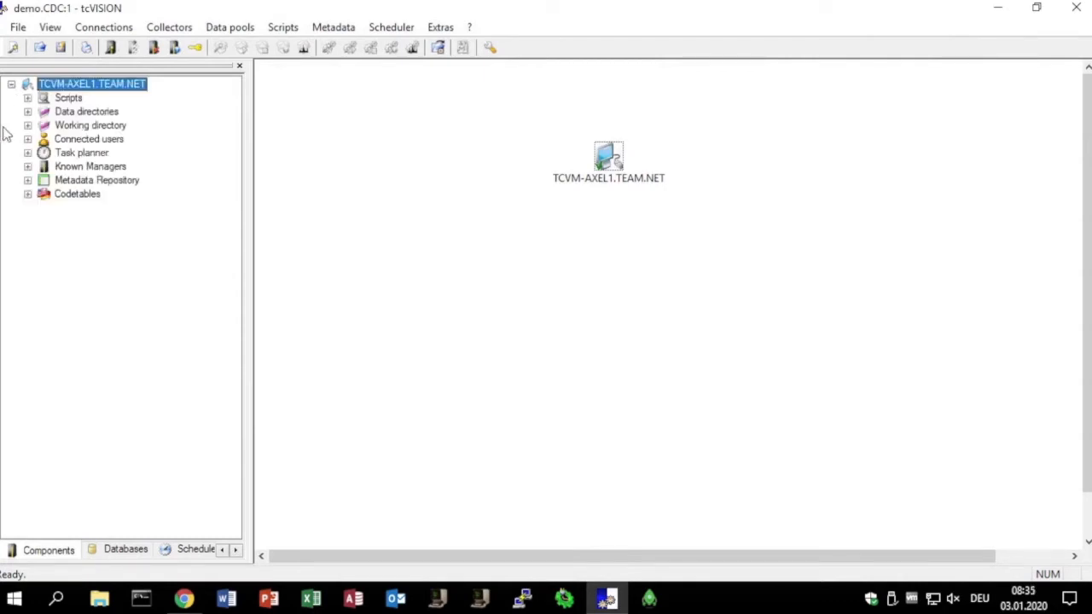
left_click(27, 98)
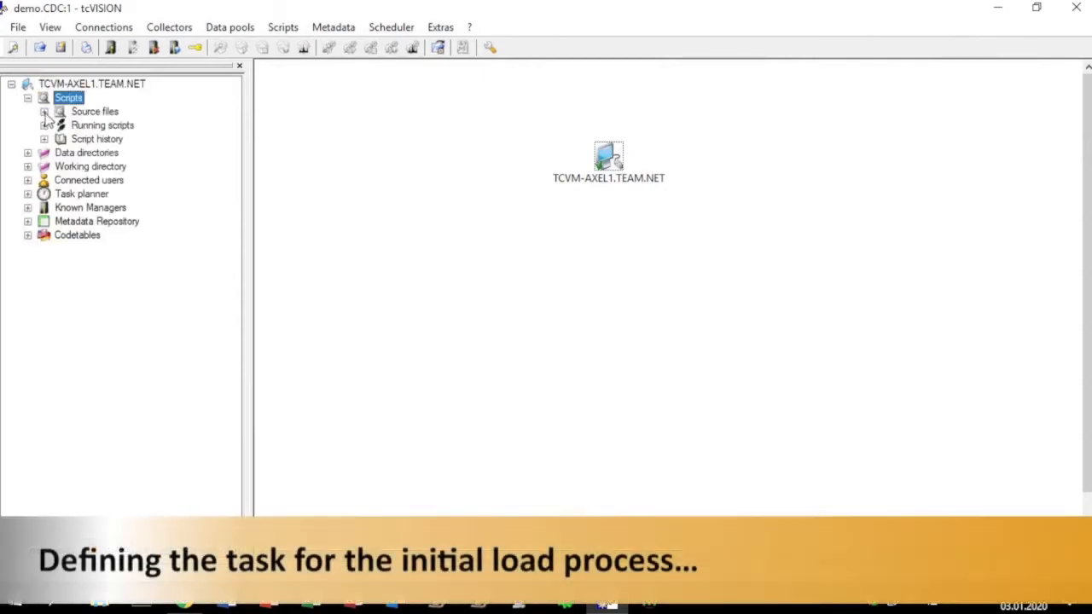
left_click(44, 112)
left_click(128, 139)
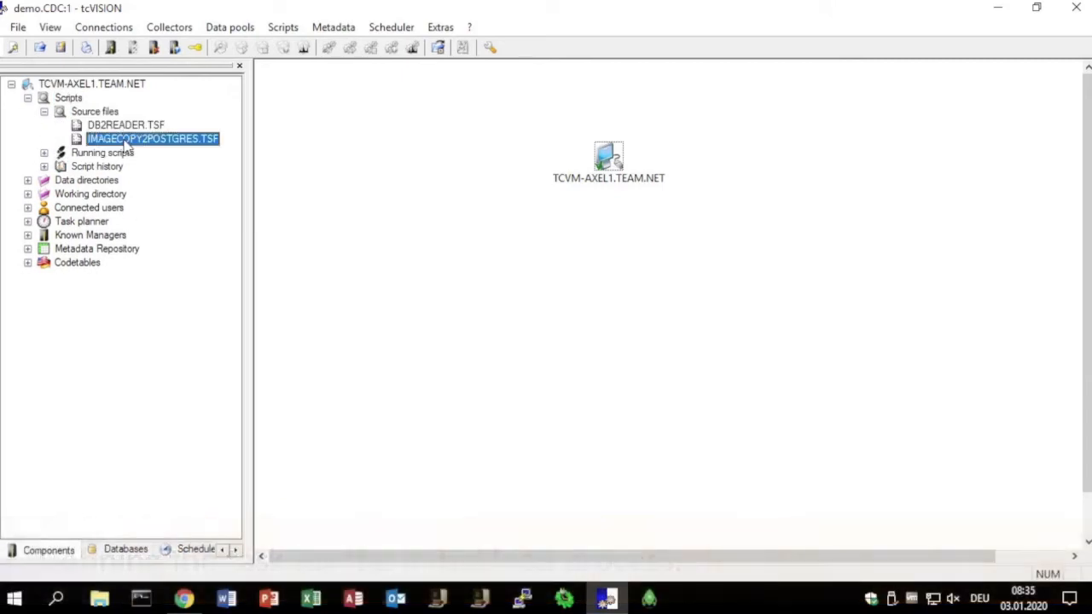
right_click(152, 145)
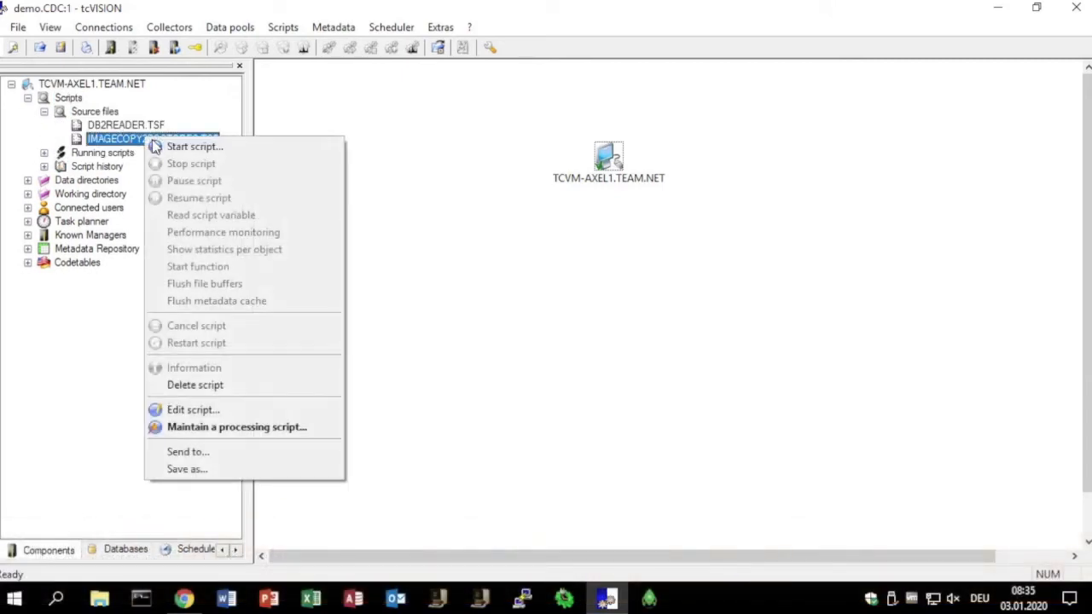
left_click(207, 428)
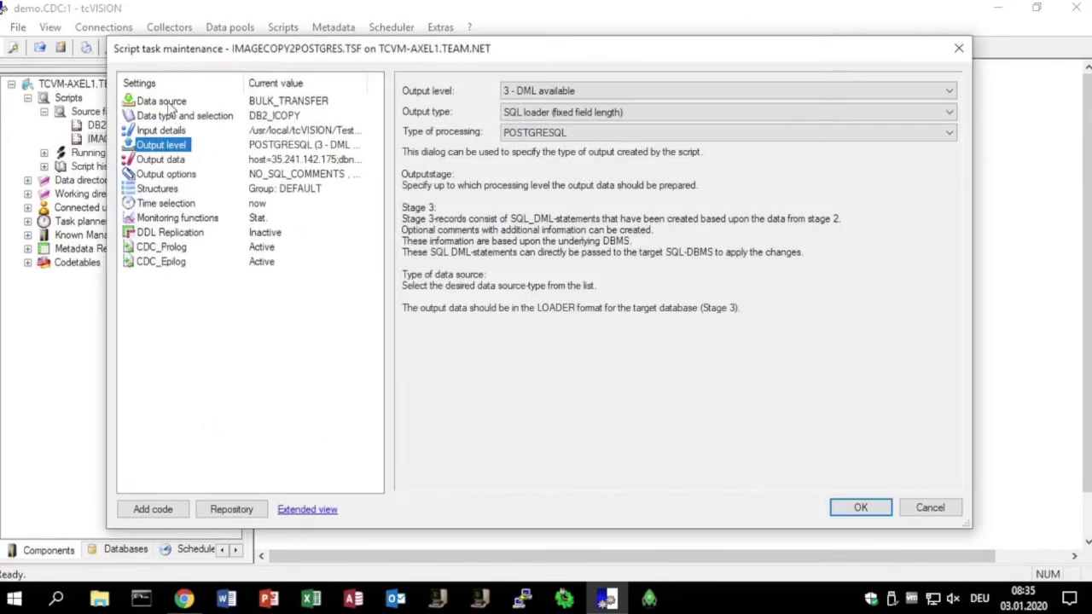
- Review the script's data source, data type, image copy input path, output level and output connection, and close the maintenance dialog
left_click(169, 103)
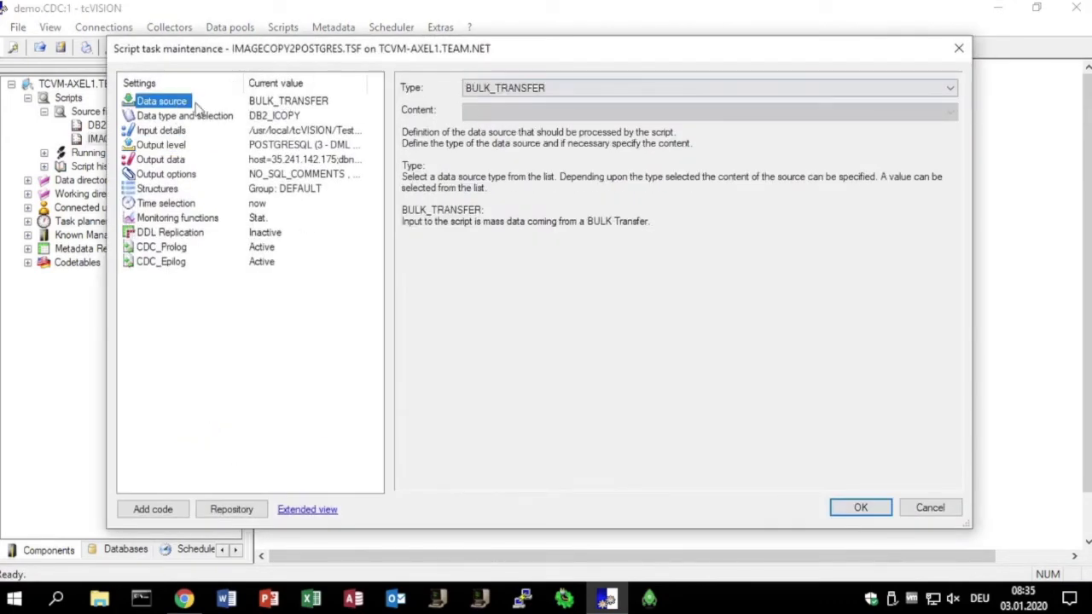
left_click(194, 118)
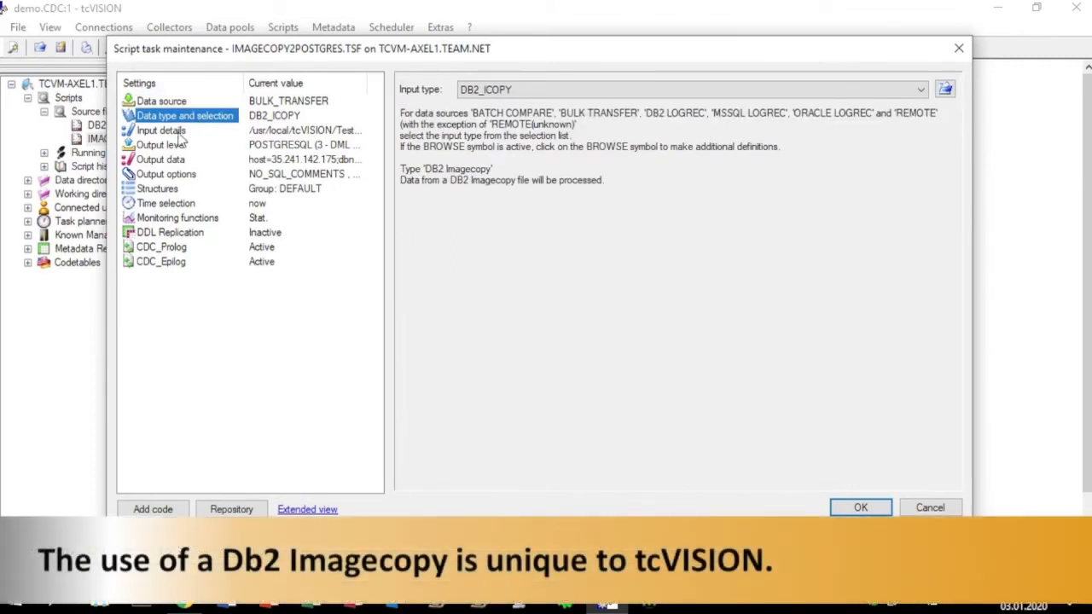
left_click(178, 133)
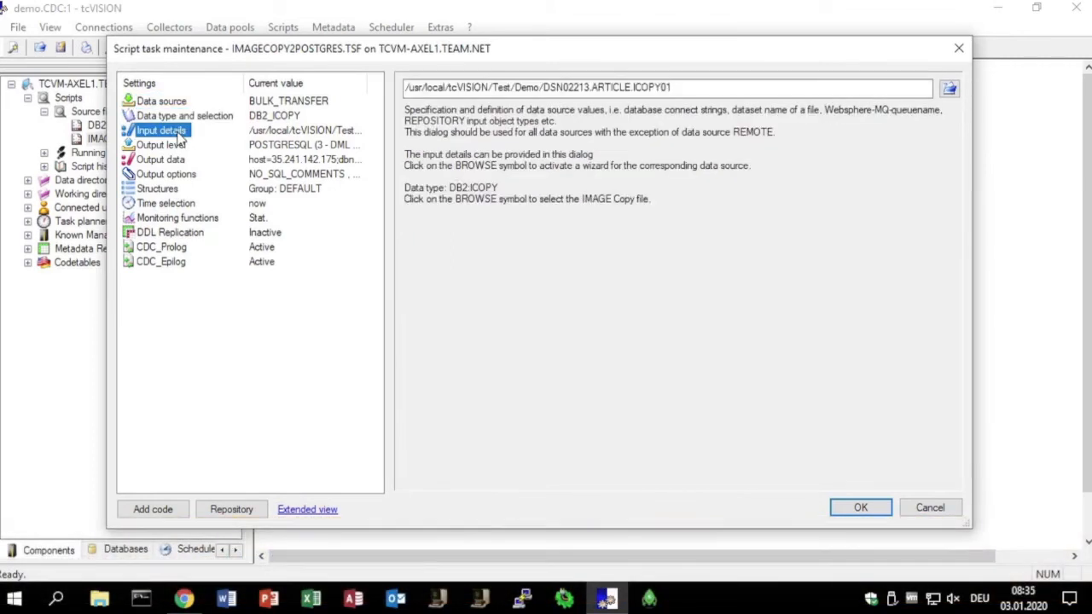
left_click_drag(540, 87, 707, 88)
left_click(713, 87)
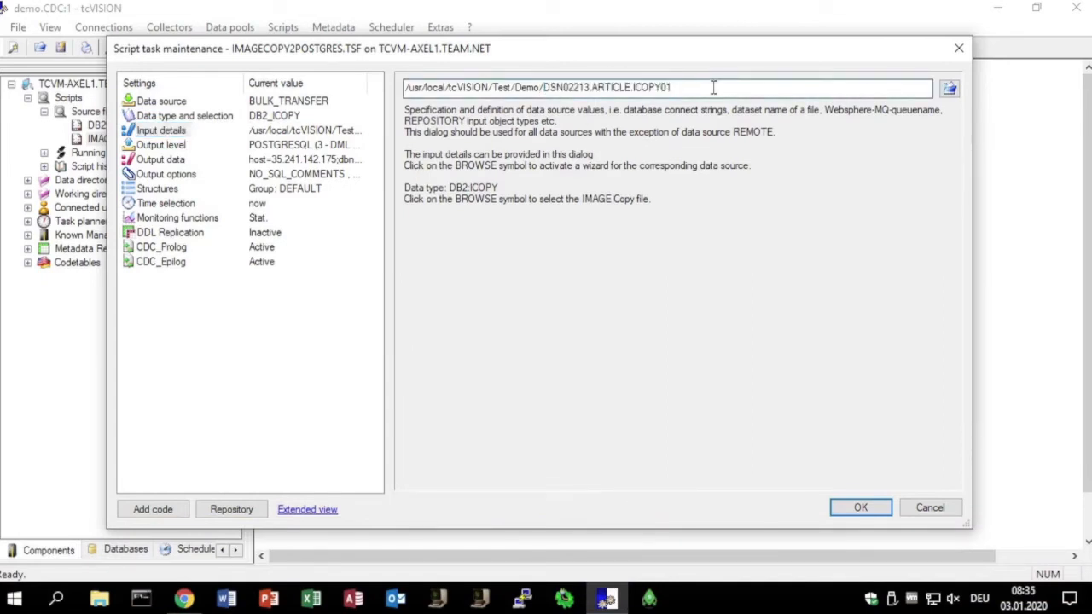
left_click(166, 145)
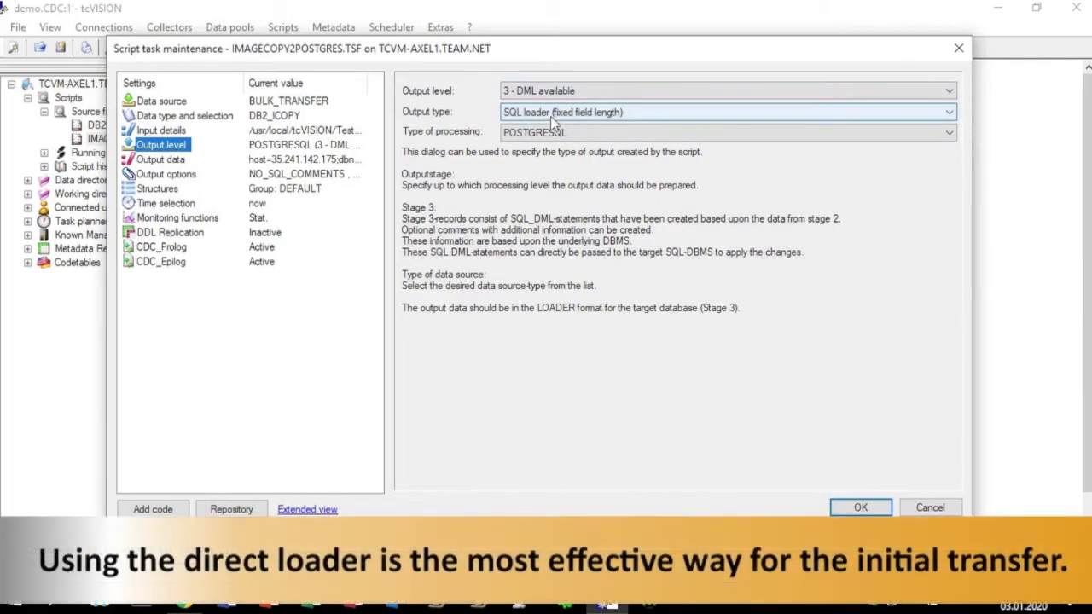
left_click(160, 159)
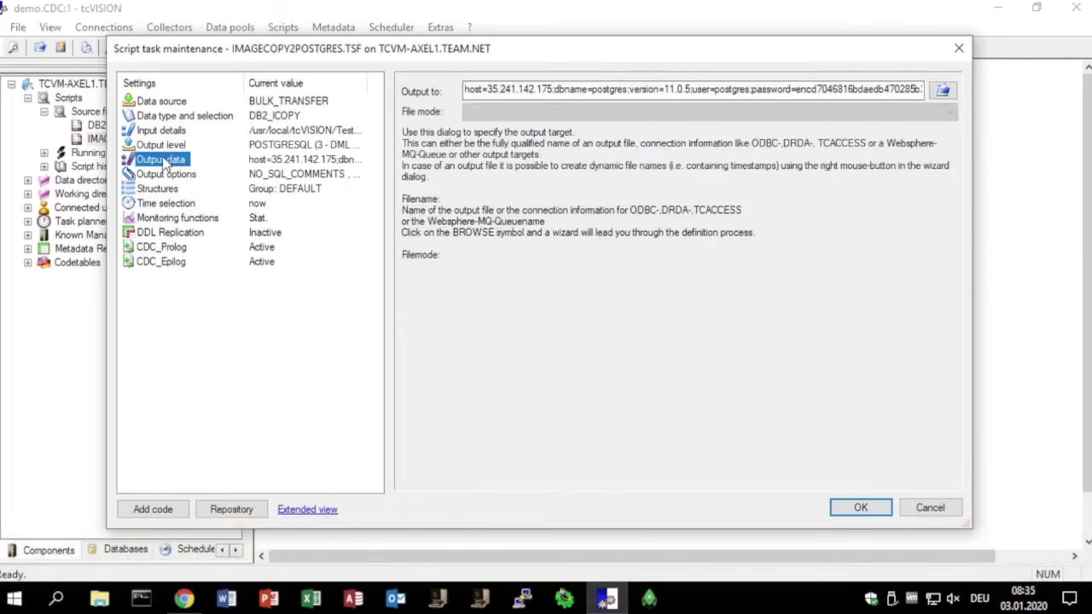
left_click(547, 89)
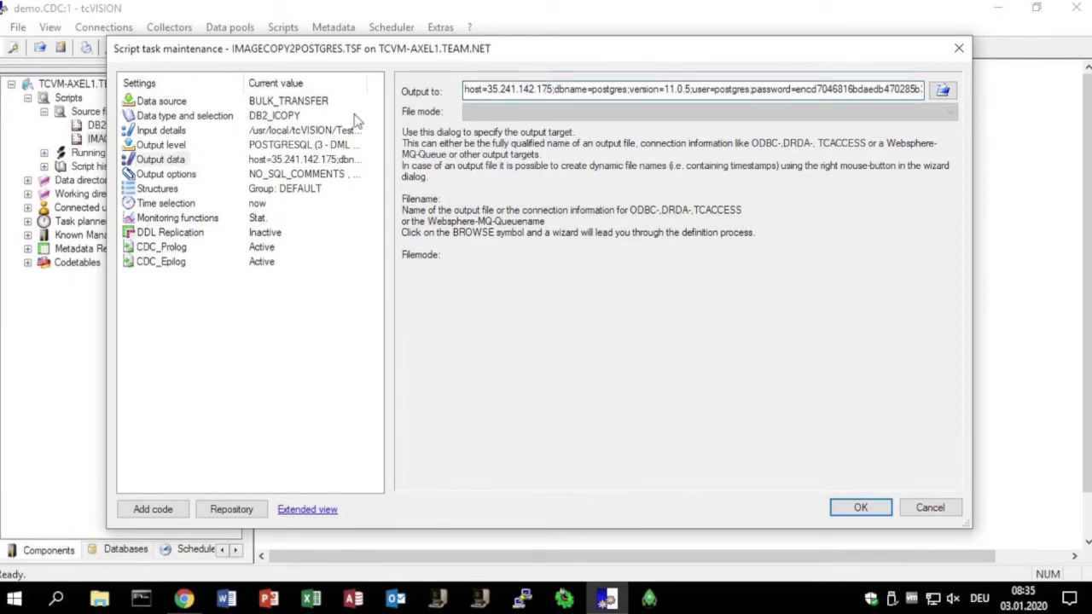
left_click(862, 509)
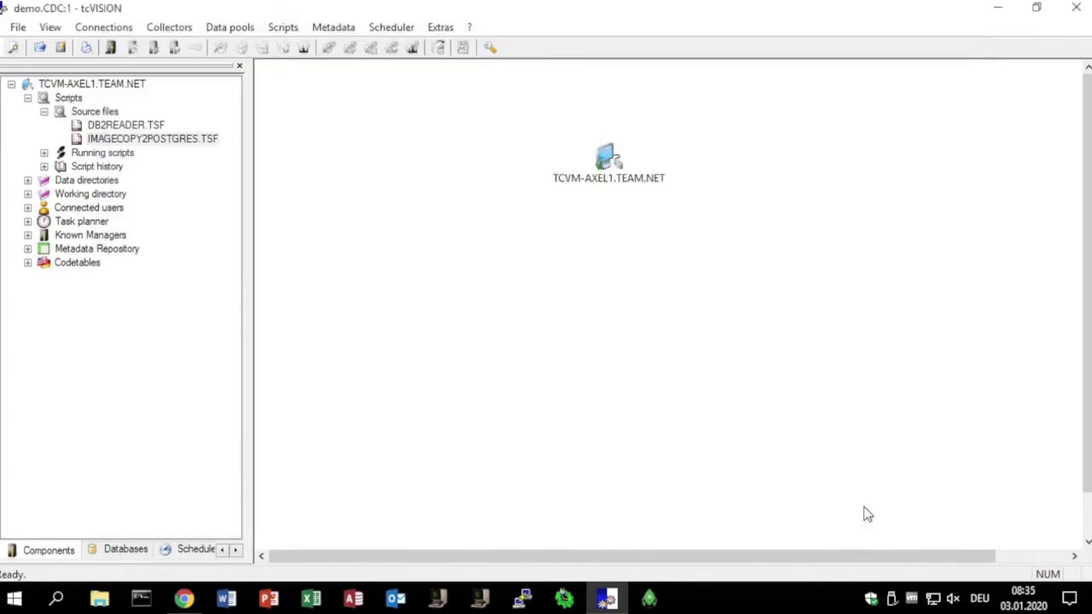
- Start the IMAGECOPY2POSTGRES.TSF script and check the statistics of its run in the script history
right_click(198, 141)
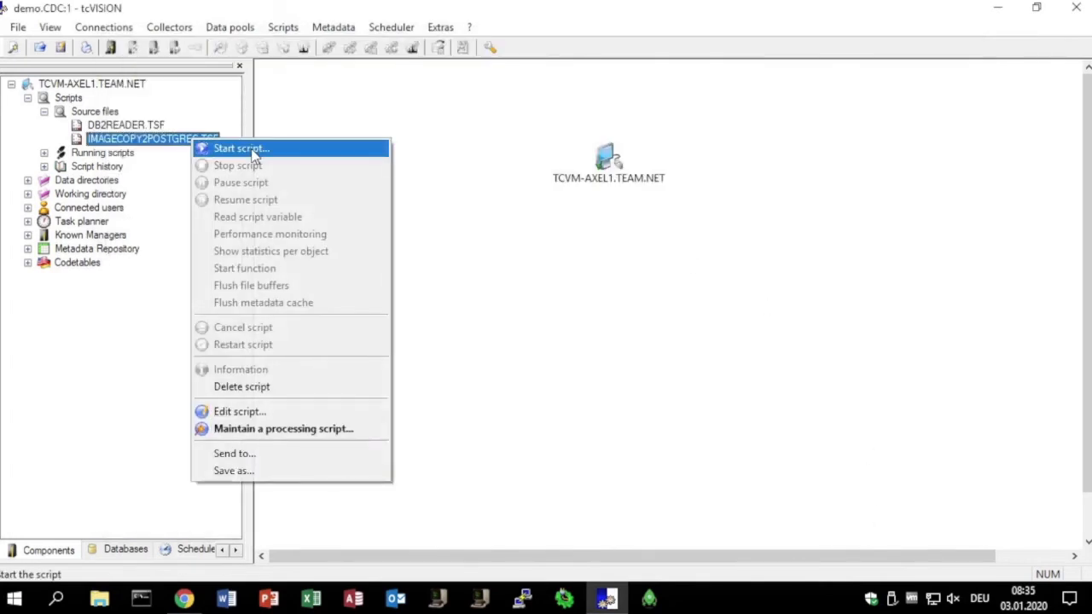
left_click(213, 151)
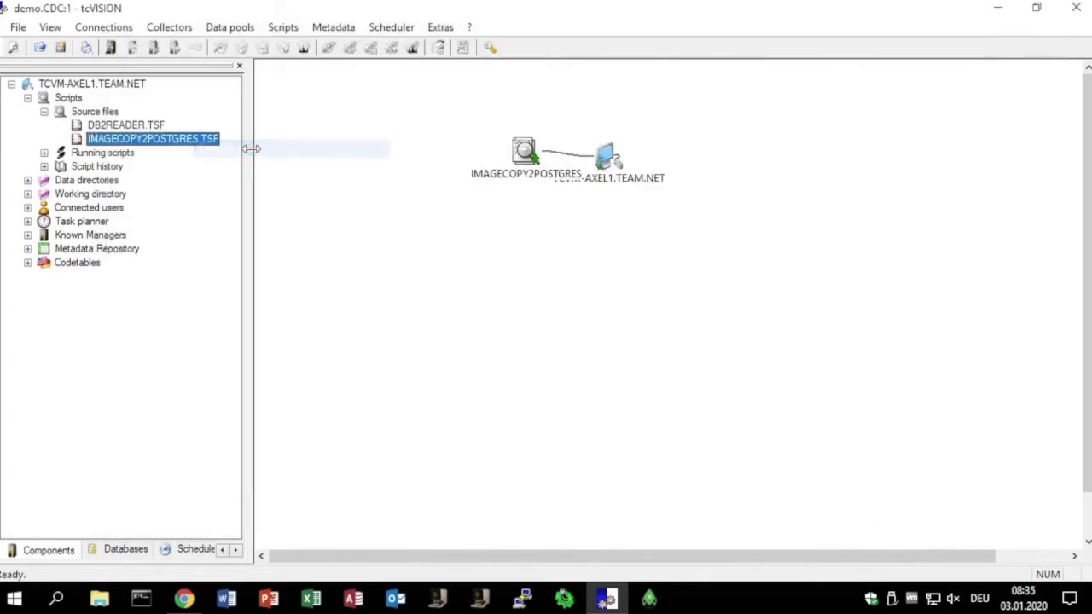
left_click(43, 166)
double_click(151, 183)
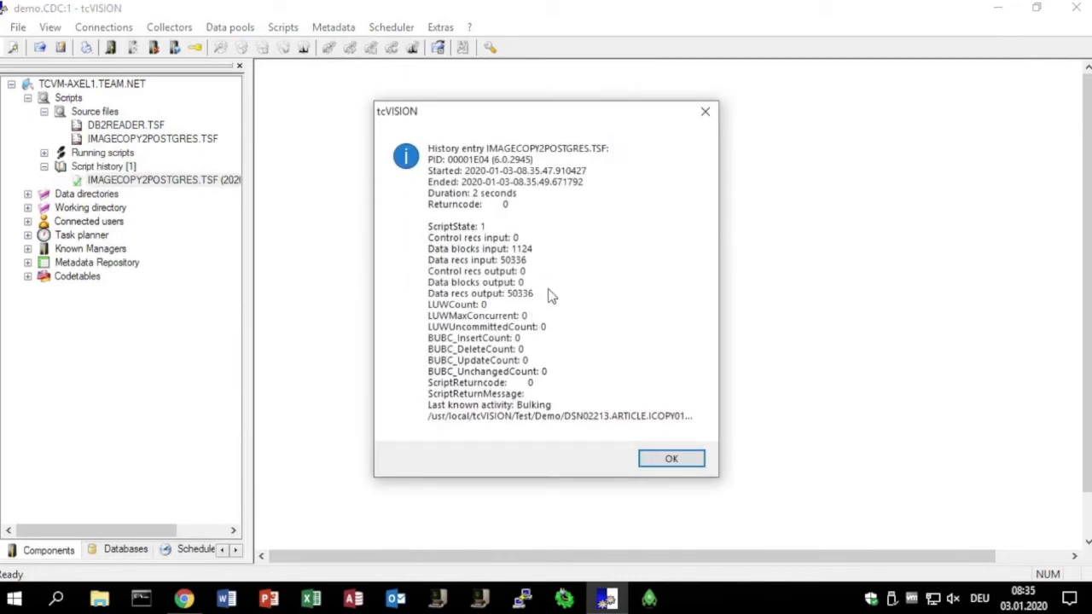
left_click(671, 459)
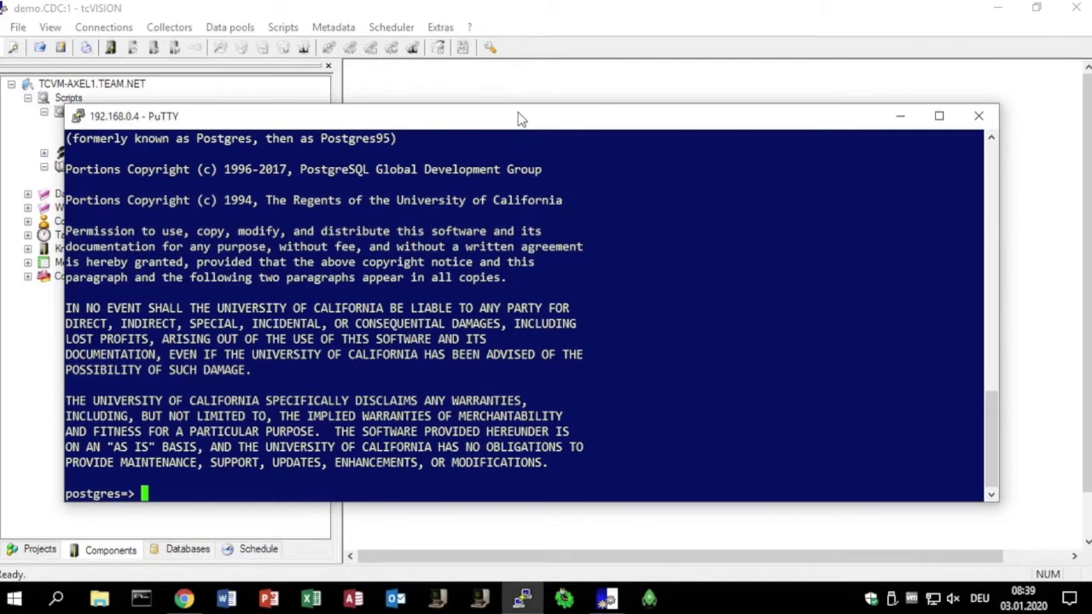
- In the PuTTY postgres session, query all rows of tcvision."ARTICLE", page through several screens of results and exit the listing
type("select * from tcvision.\"ARTICLE\";")
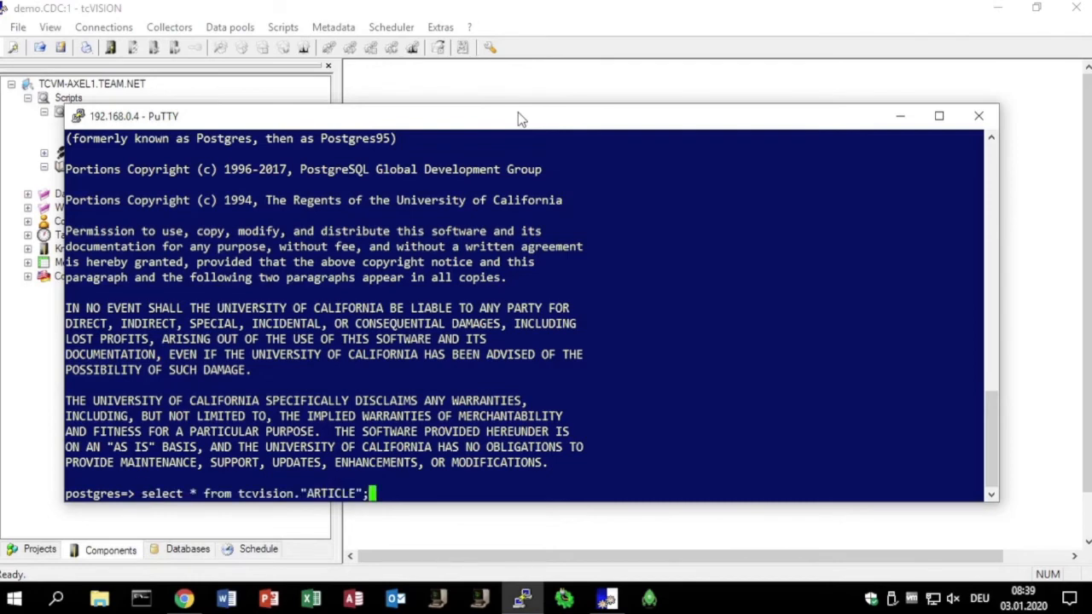
key("Return")
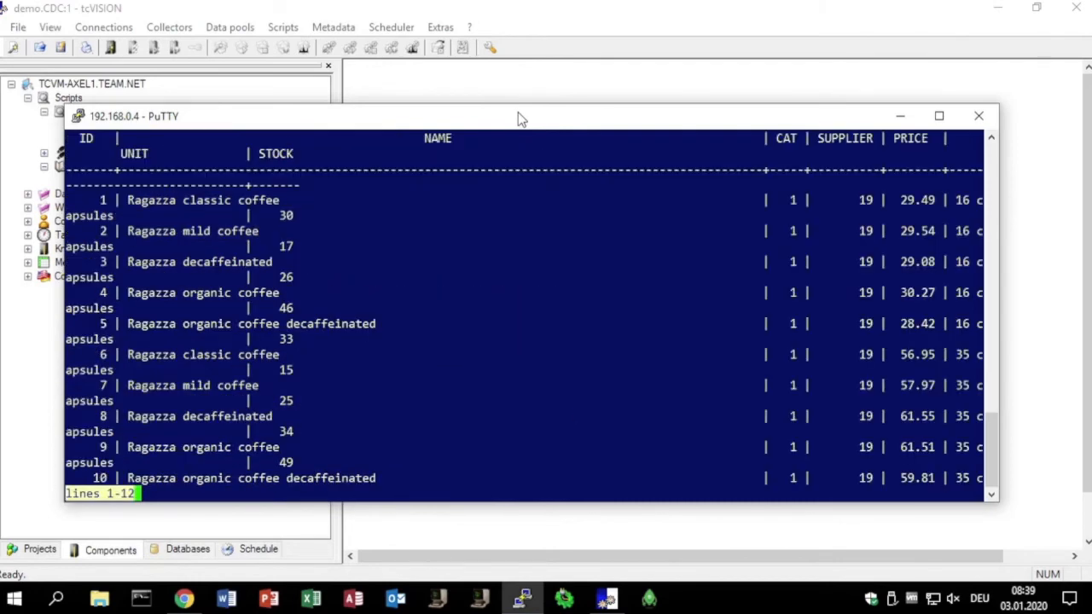
key("space")
key("space")
key("space")
key("space")
key("space")
key("space")
key("q")
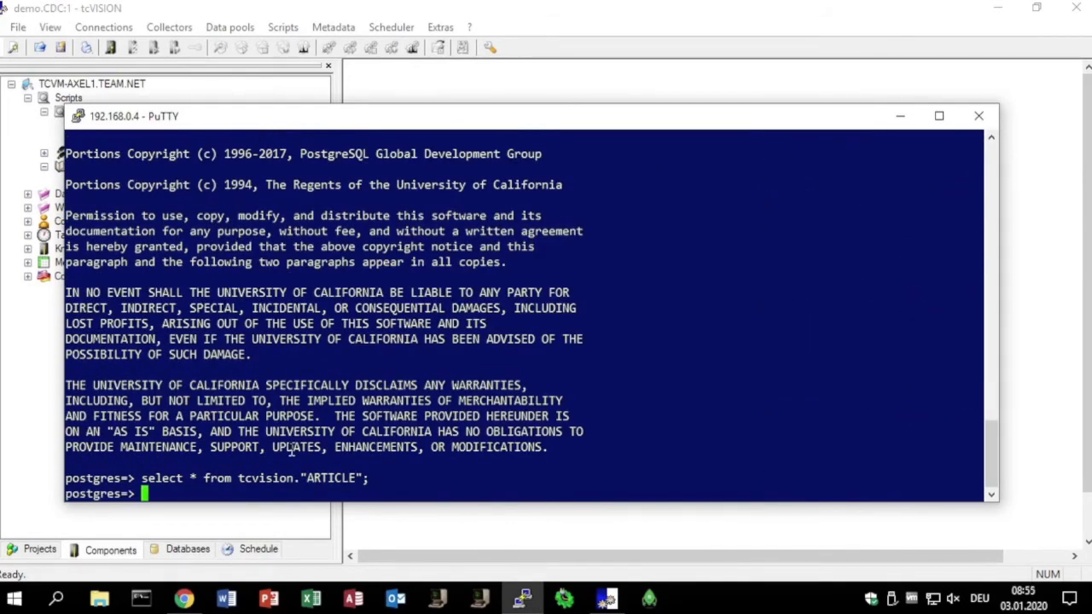
- Query "ID", "NAME" and "PRICE" from tcvision."ARTICLE" for IDs 200, 300 and 400, and minimize the terminal
right_click(292, 452)
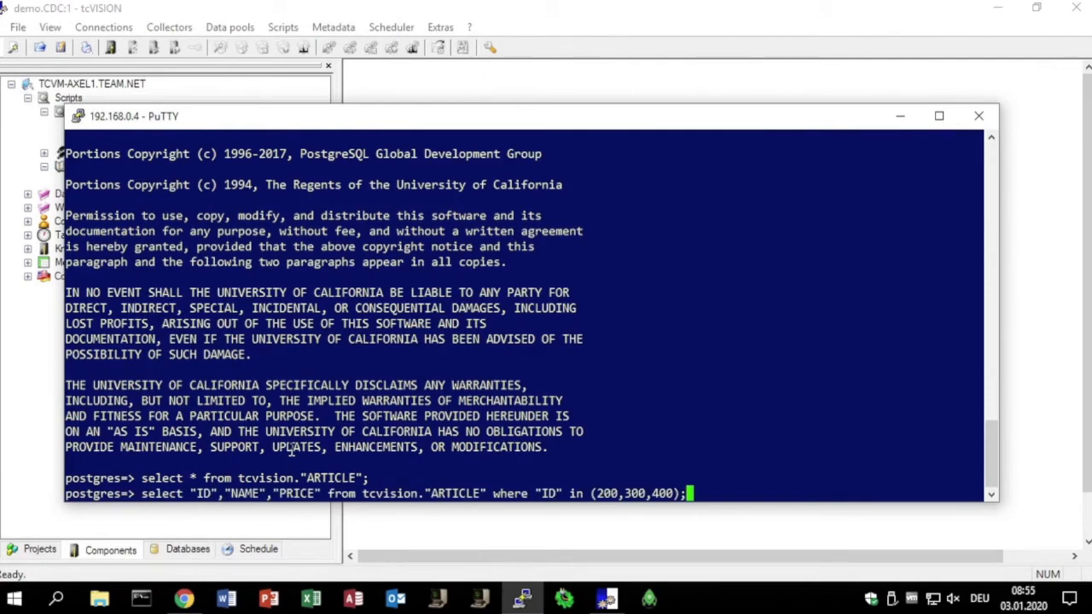
key("Return")
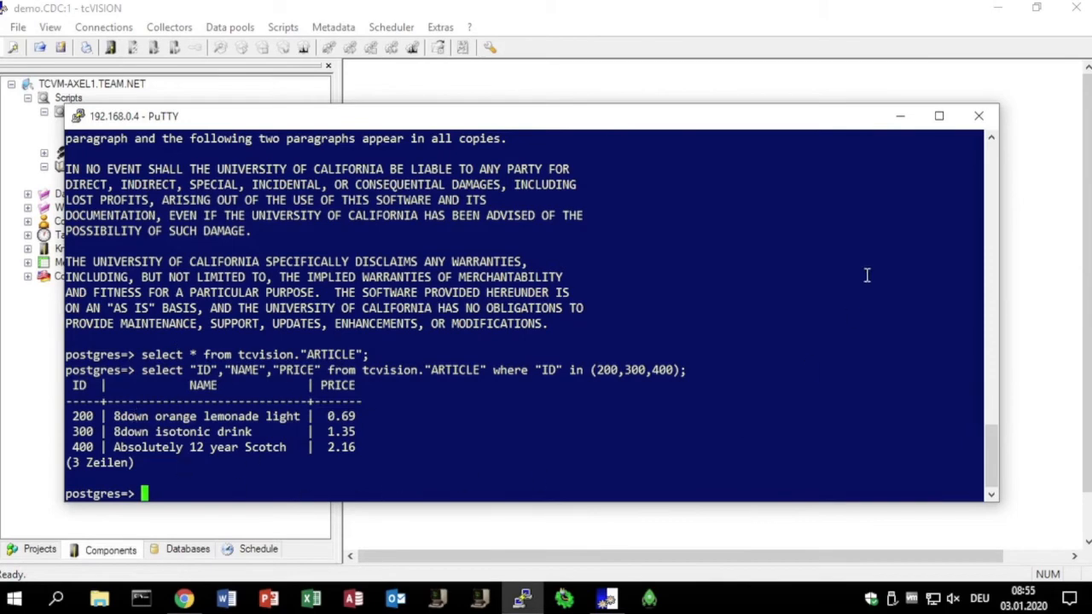
left_click(900, 117)
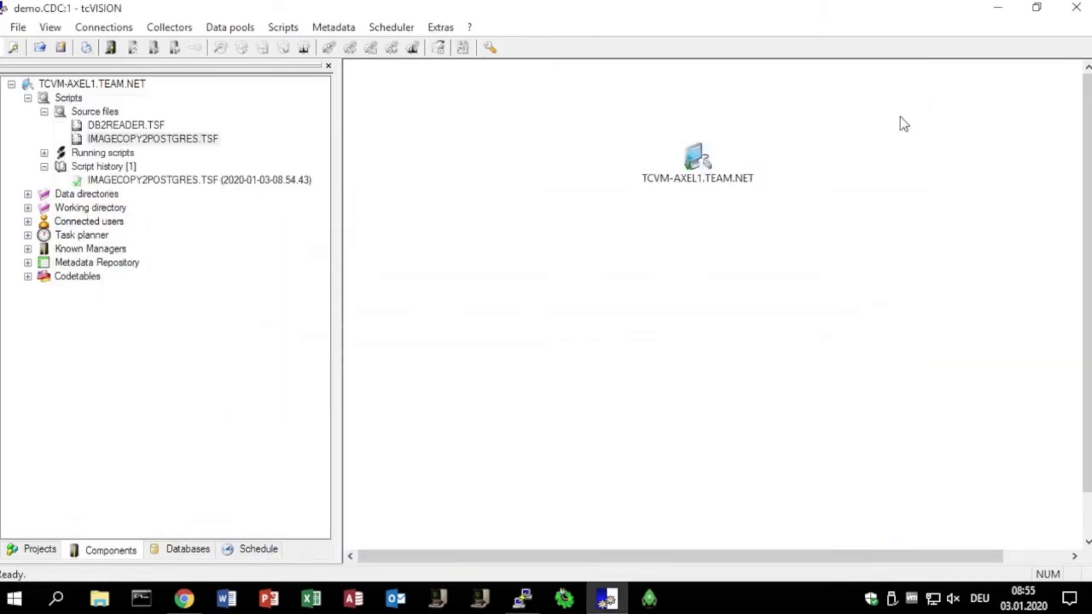
- Open the metadata repository maintenance of TCVM-AXEL1.TEAM.NET, examine the field mapping between the DB2 and CloudSQLPostgreS ARTICLE tables, and close it
right_click(696, 155)
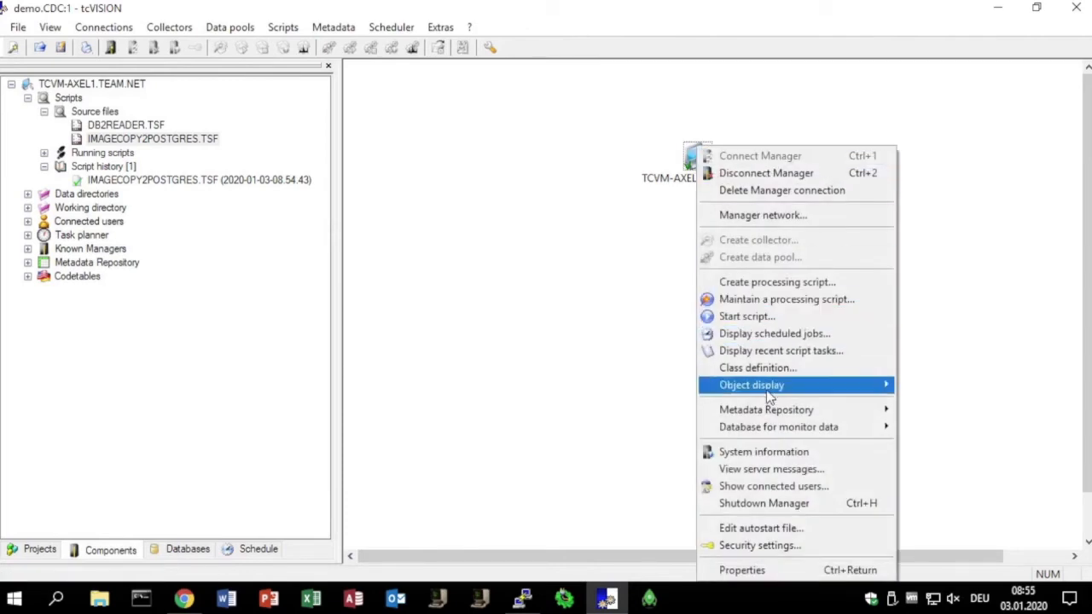
mouse_move(768, 409)
left_click(938, 409)
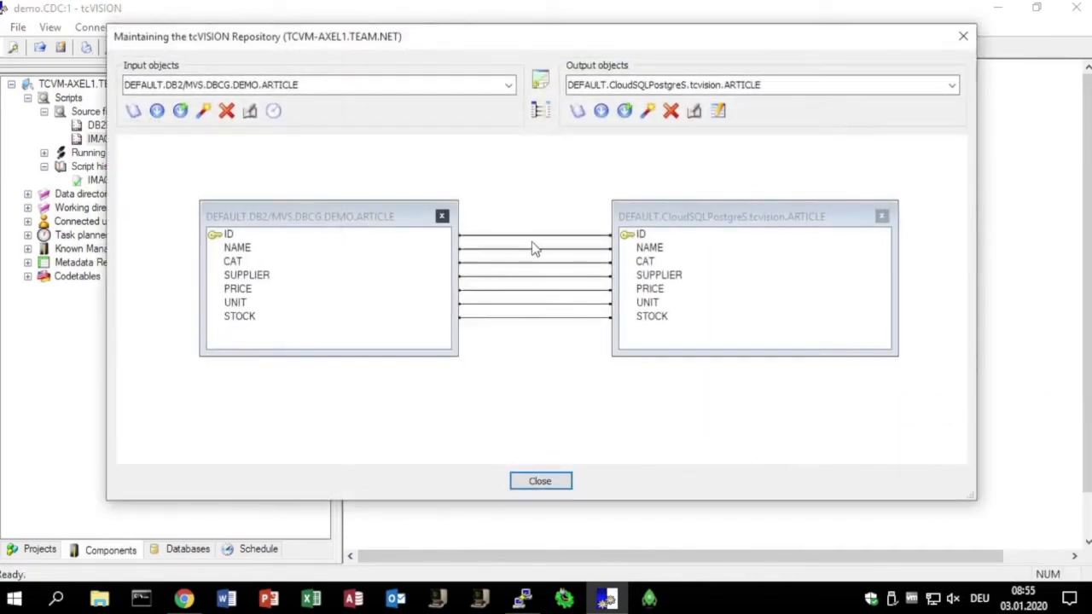
left_click(546, 481)
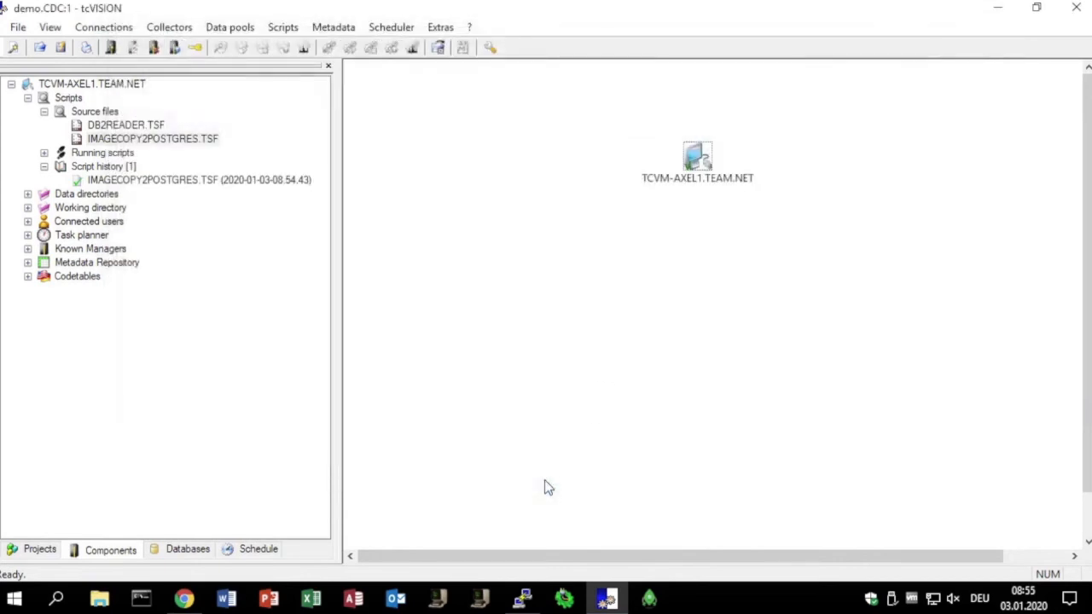
- Open DB2READER.TSF for processing script maintenance, review its source, input, output level, LUW Manager and restart file settings, and close it
right_click(155, 126)
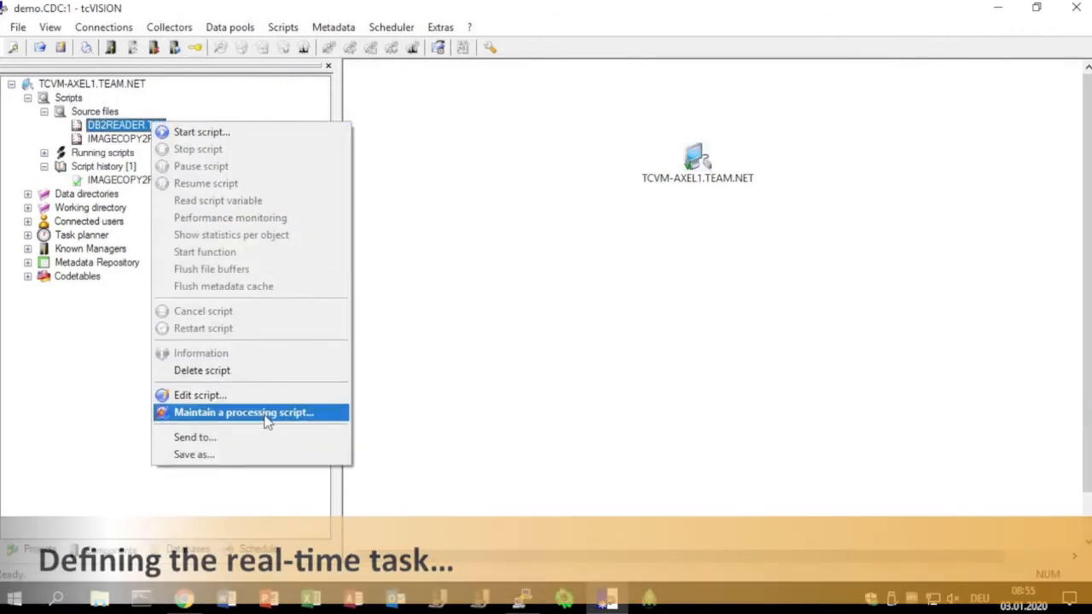
left_click(264, 418)
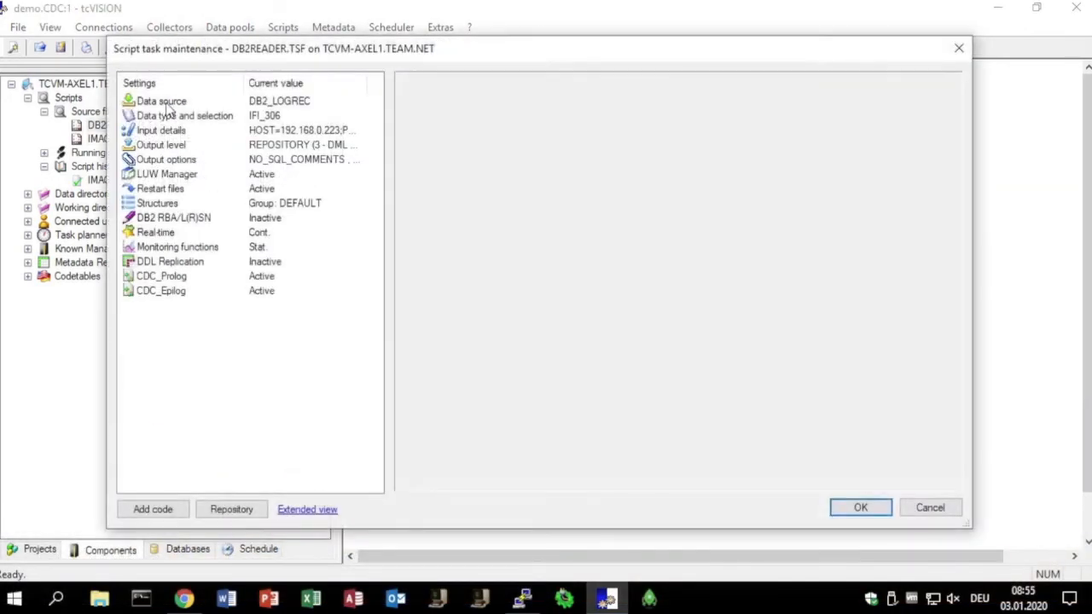
left_click(166, 103)
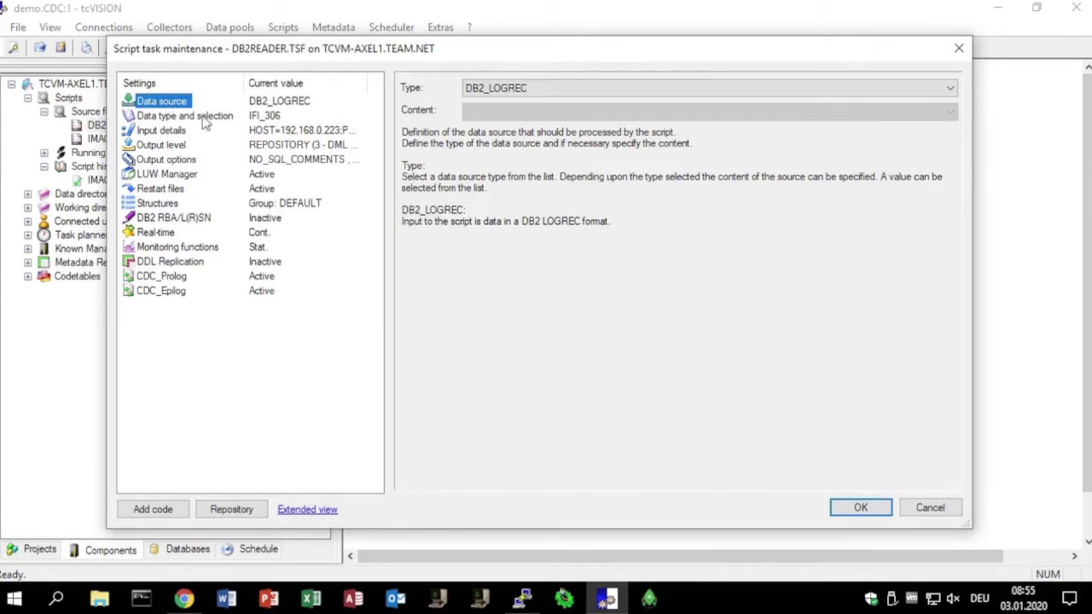
left_click(204, 120)
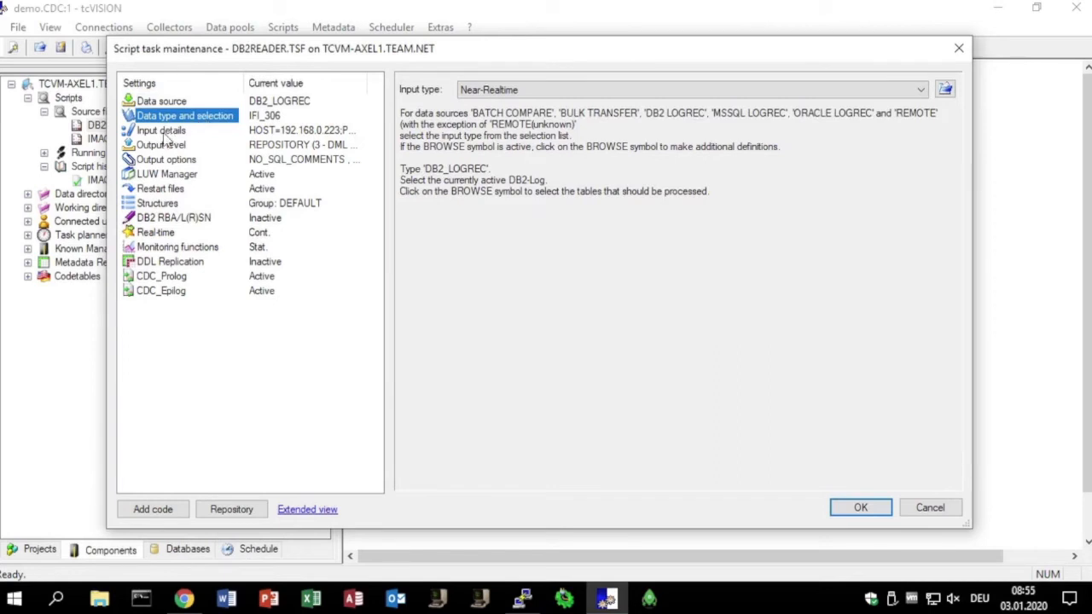
left_click(165, 133)
left_click(693, 87)
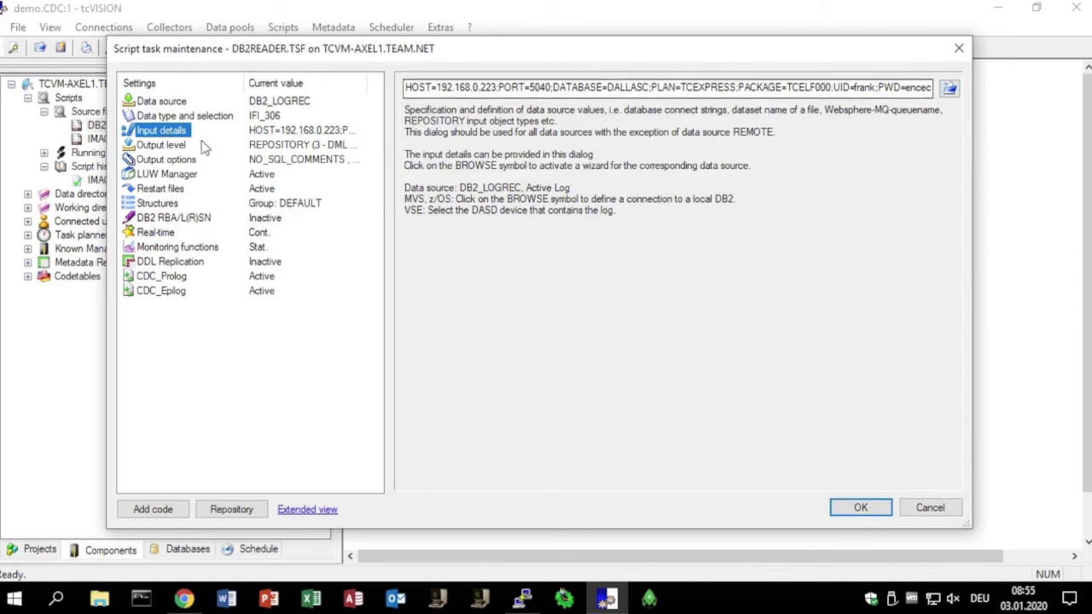
left_click(174, 147)
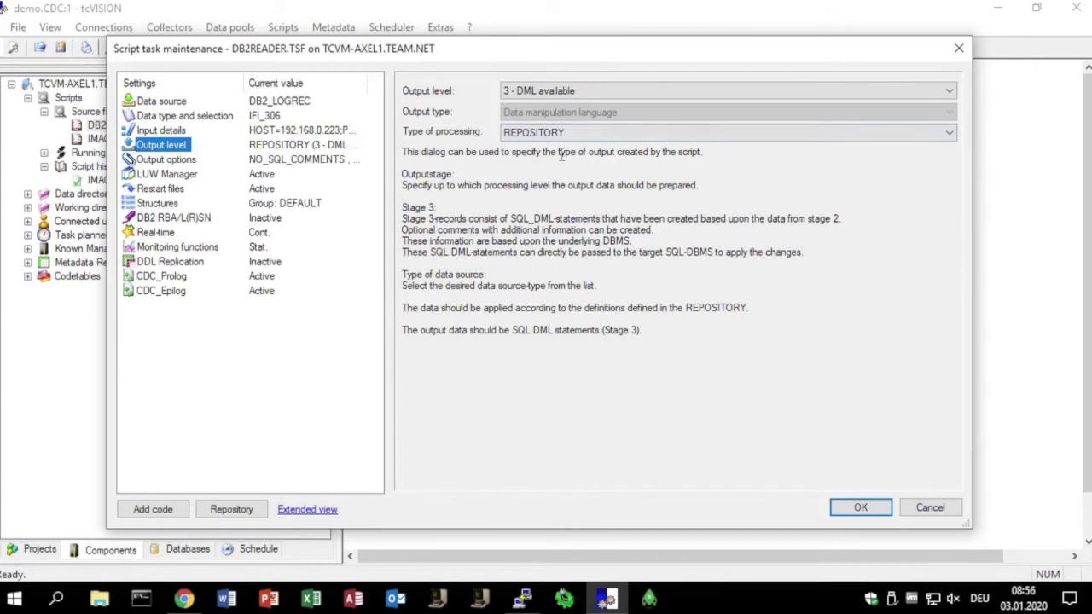
left_click(186, 177)
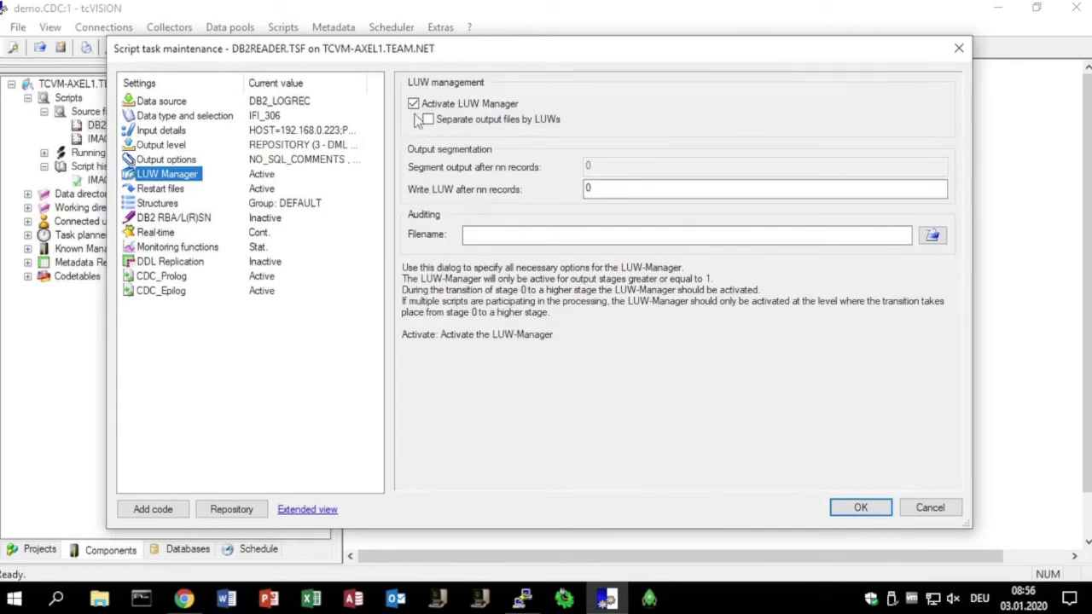
left_click(167, 189)
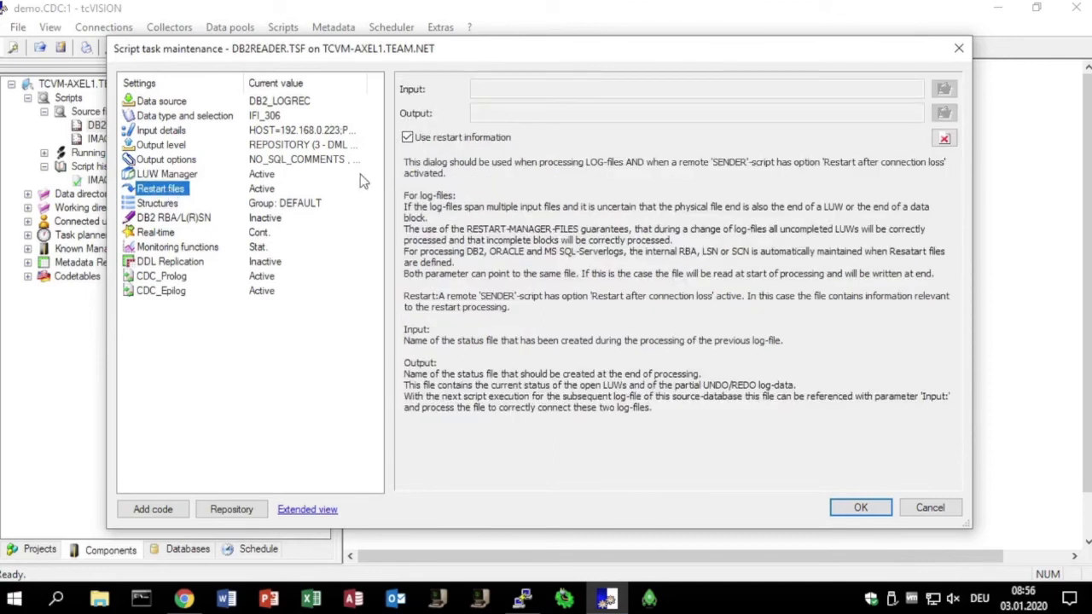
left_click(853, 508)
- Start the real-time script DB2READER.TSF
right_click(151, 128)
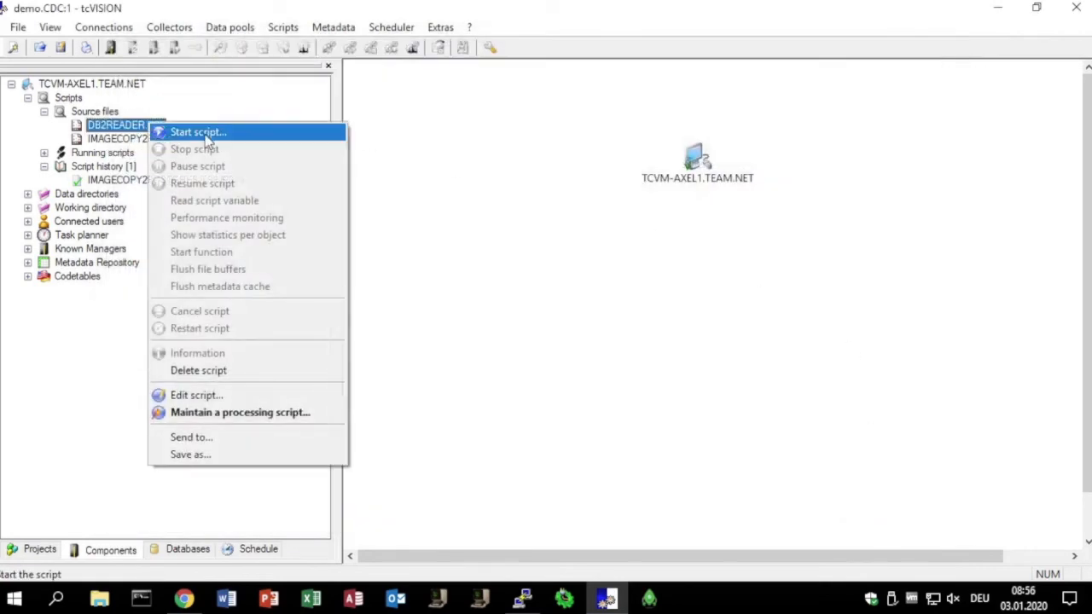
left_click(209, 135)
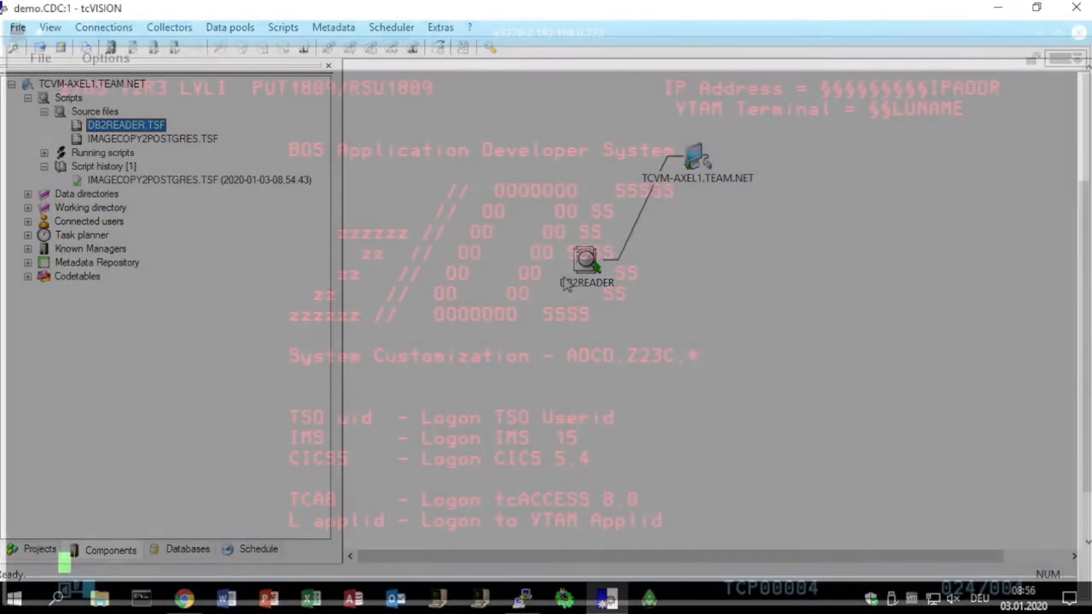
- In the x3270 terminal, log on to TSO with the user ID and the account password
type("tso axel")
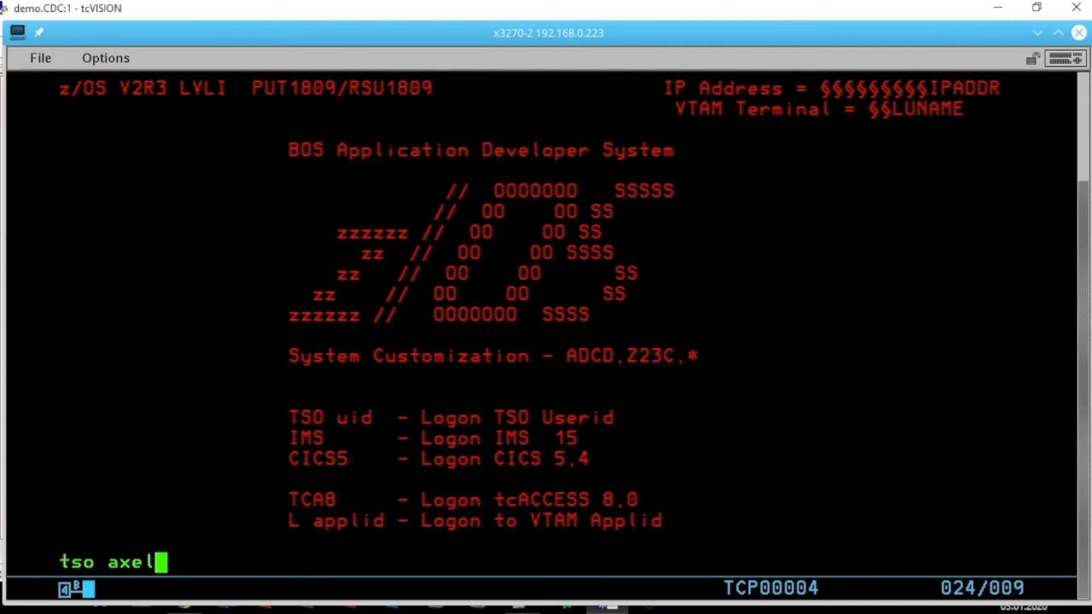
key("Return")
type("****")
key("Return")
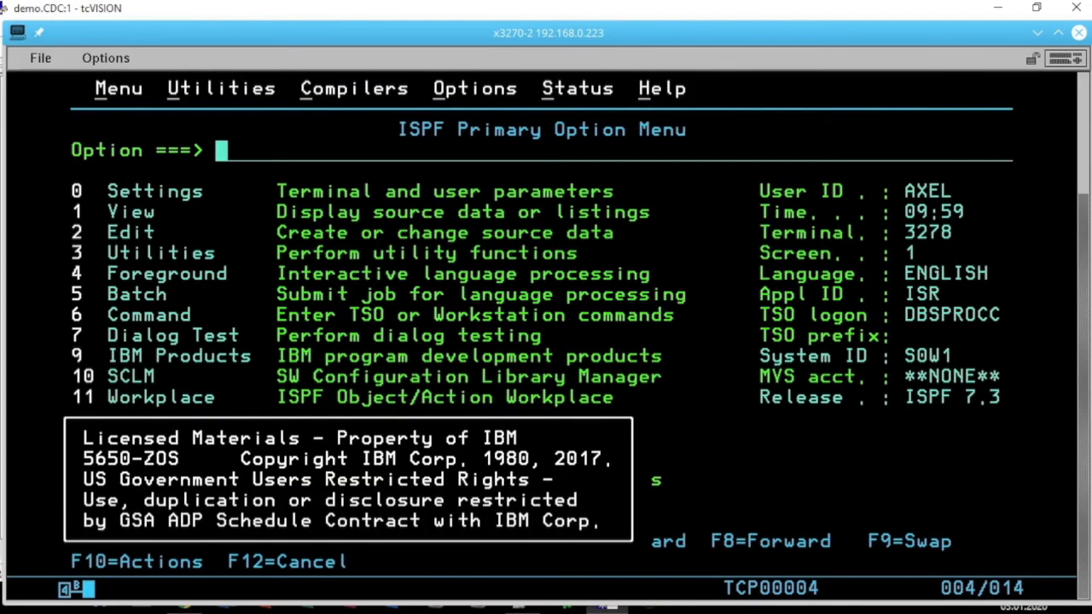
- Open the SPUFI panel from ISPF by entering options 9, 16 and 1, and place the cursor on the input data set name
type("9")
key("Return")
type("16")
key("Return")
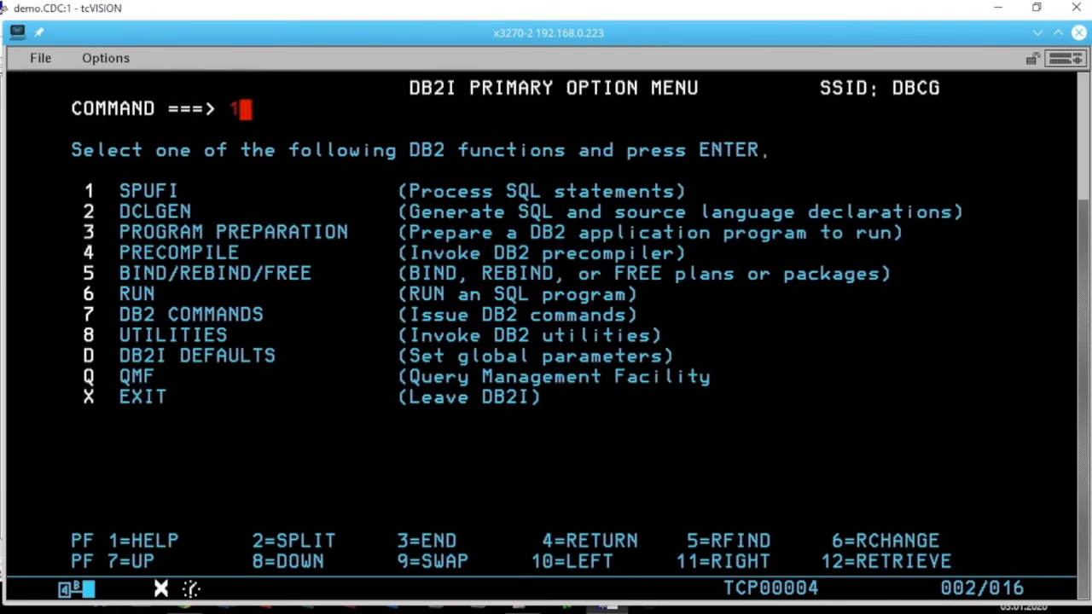
type("1")
key("Return")
key("Up")
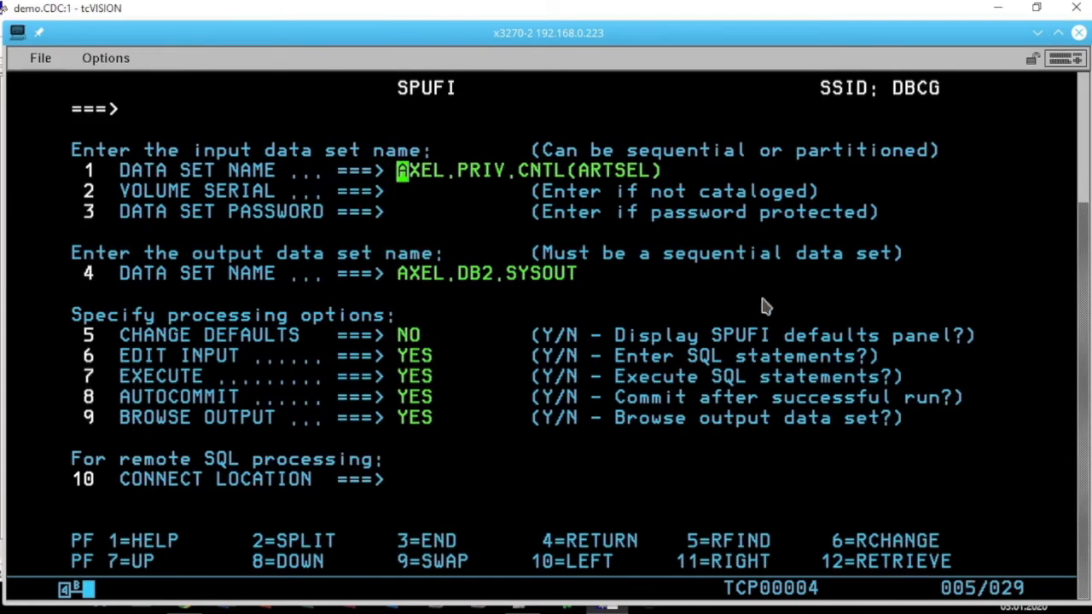
- Execute the SELECT of ID, NAME and PRICE for articles 200, 300 and 400 from member ARTSEL and view the PRICE column
key("Return")
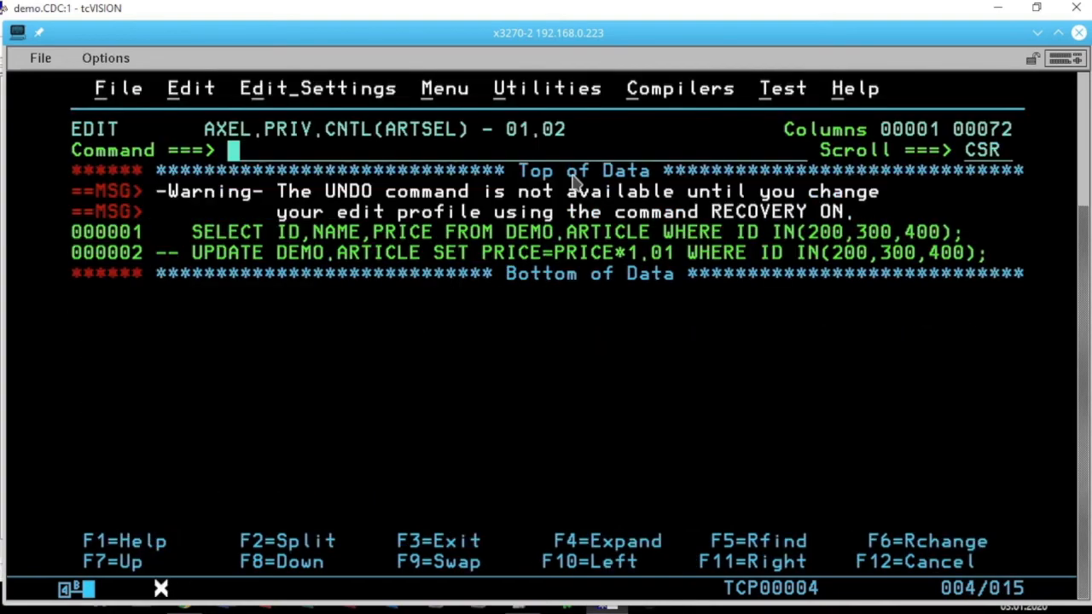
key("F3")
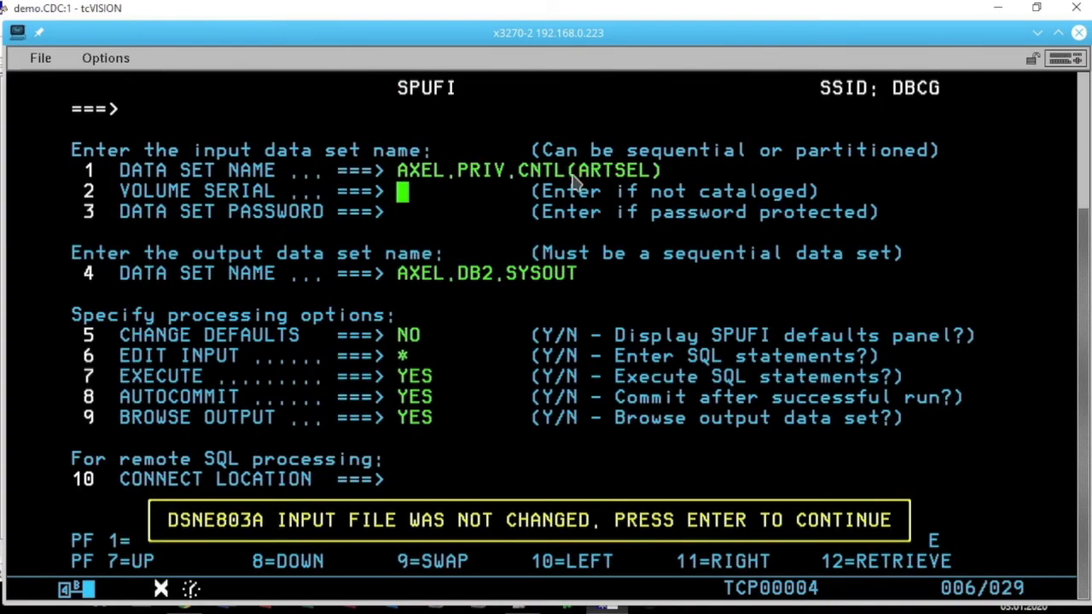
key("Return")
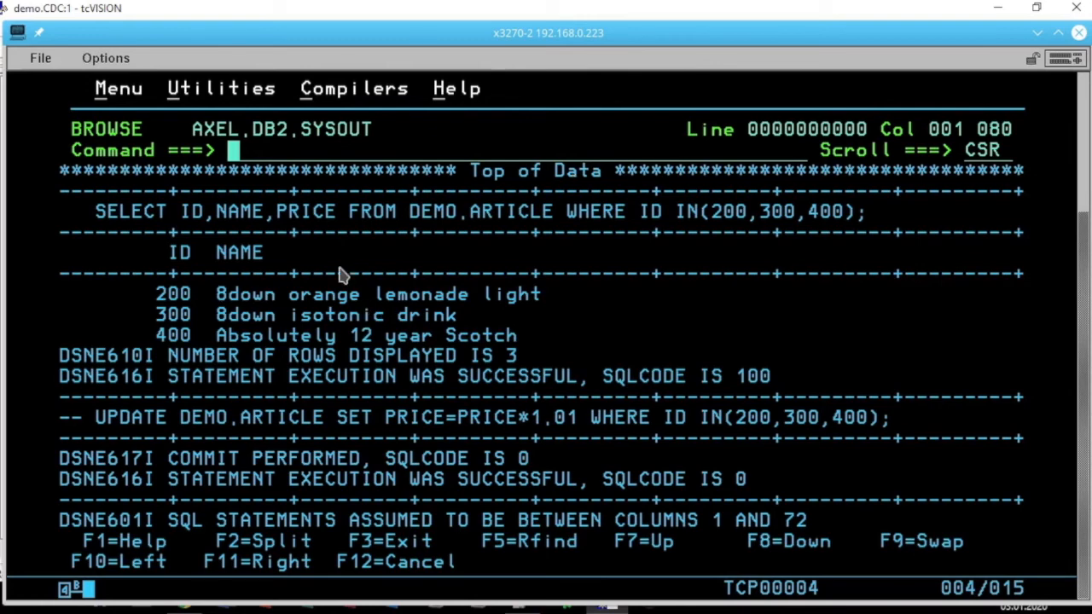
key("F11")
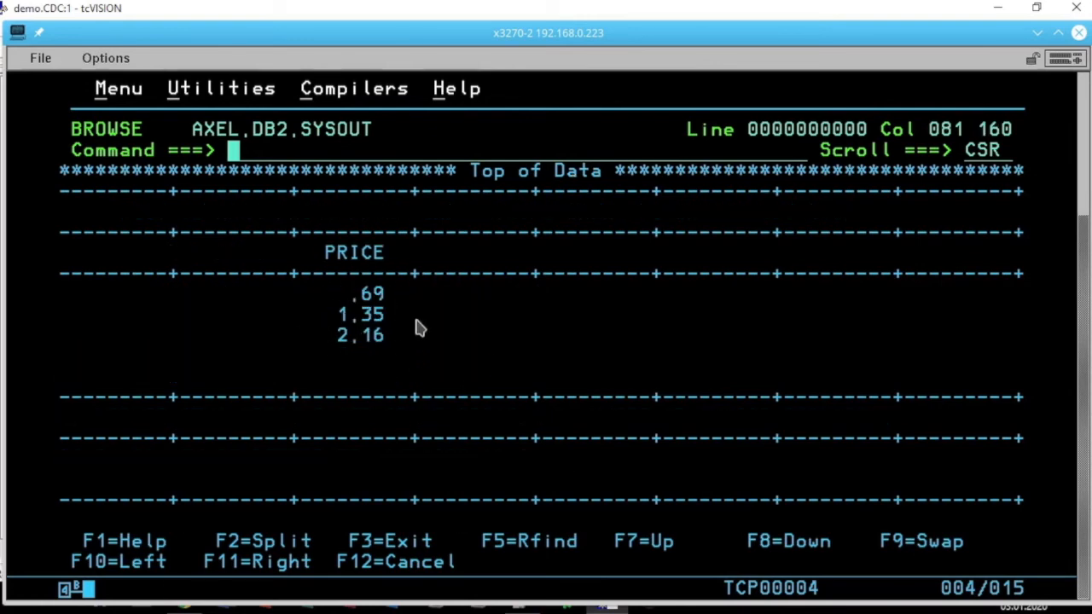
- Reopen member ARTSEL for editing and uncomment the UPDATE statement that sets PRICE=PRICE*1.01 for IDs 200, 300 and 400
key("F3")
key("Return")
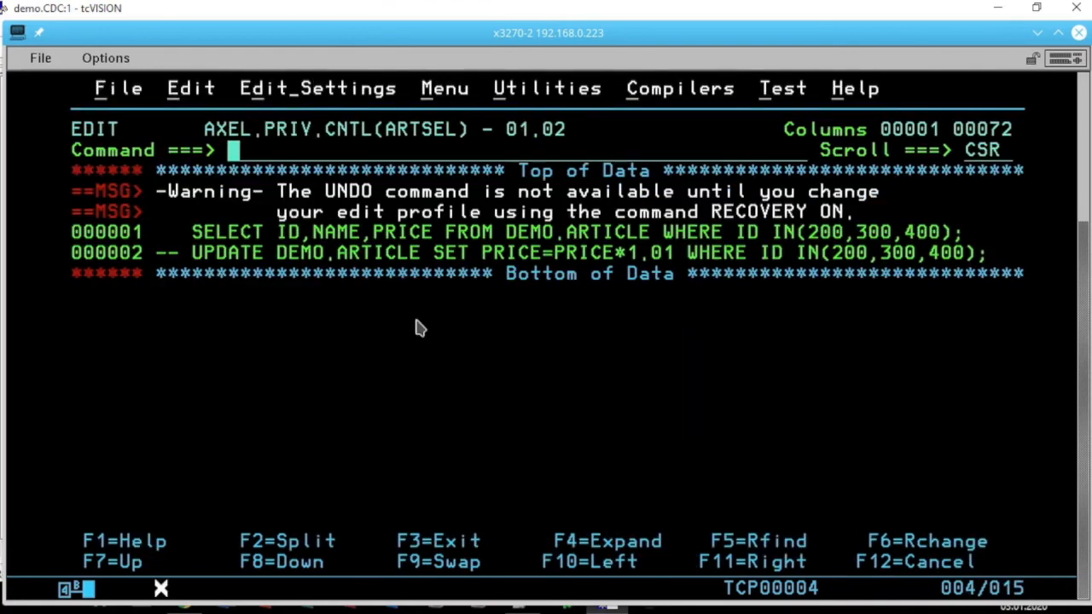
key("Tab")
key("Tab")
key("Tab")
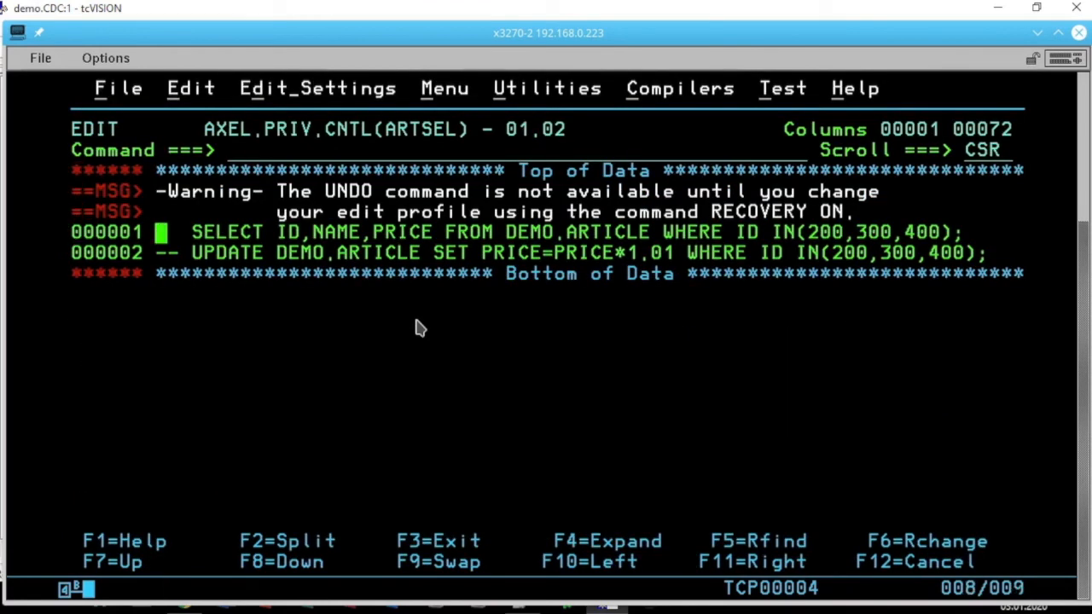
key("Down")
key("Up")
key("shift+Tab")
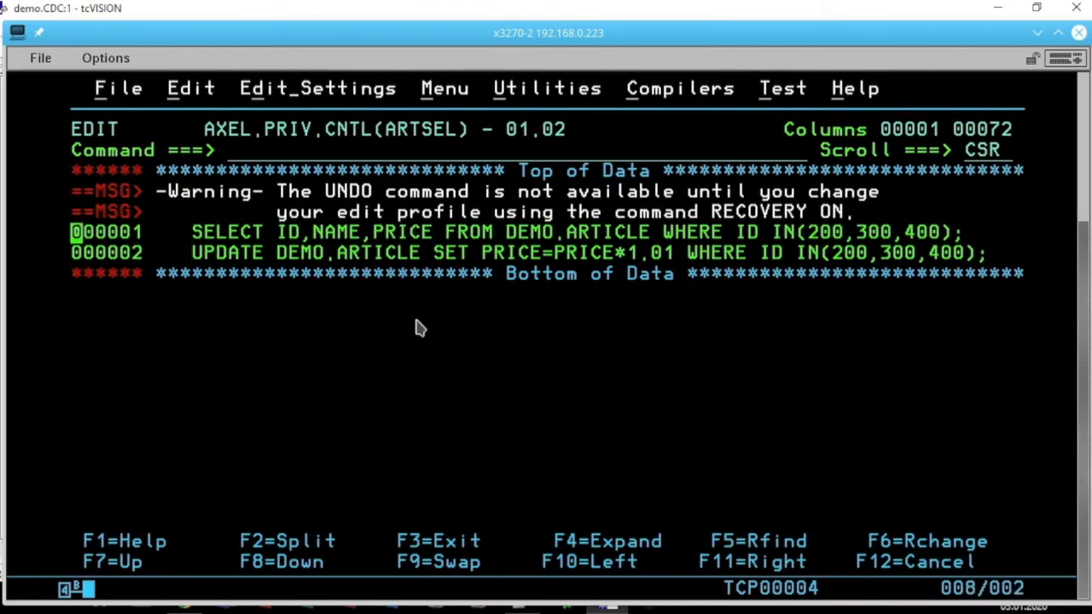
- Move the SELECT statement line after the UPDATE statement line in ARTSEL
type("m")
key("Down")
key("Left")
type("a")
key("Return")
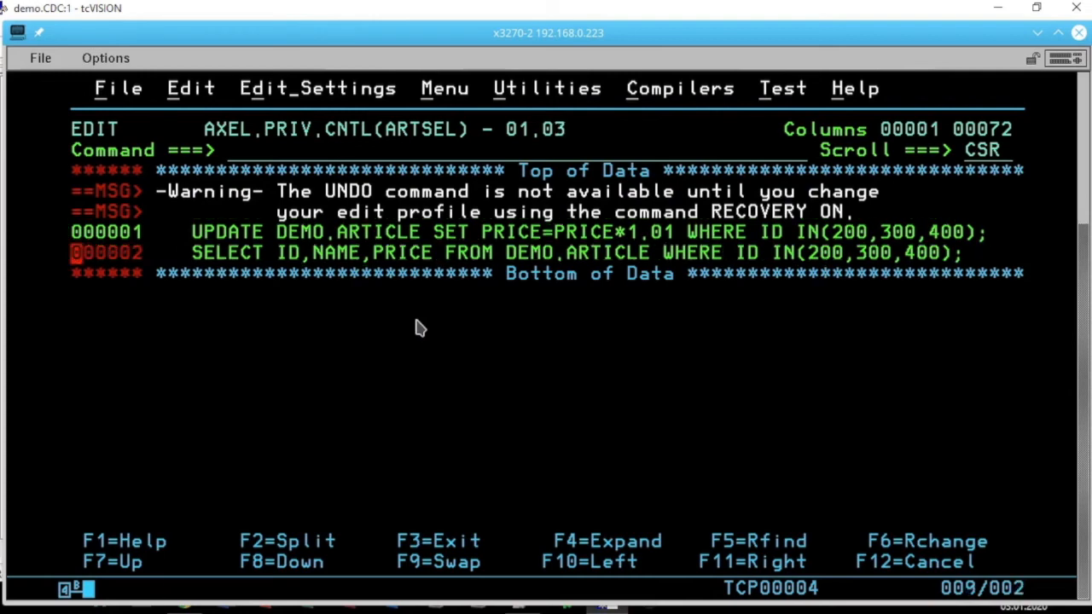
- Save and execute the UPDATE and SELECT statements, and review the output including the PRICE column
key("F3")
key("Return")
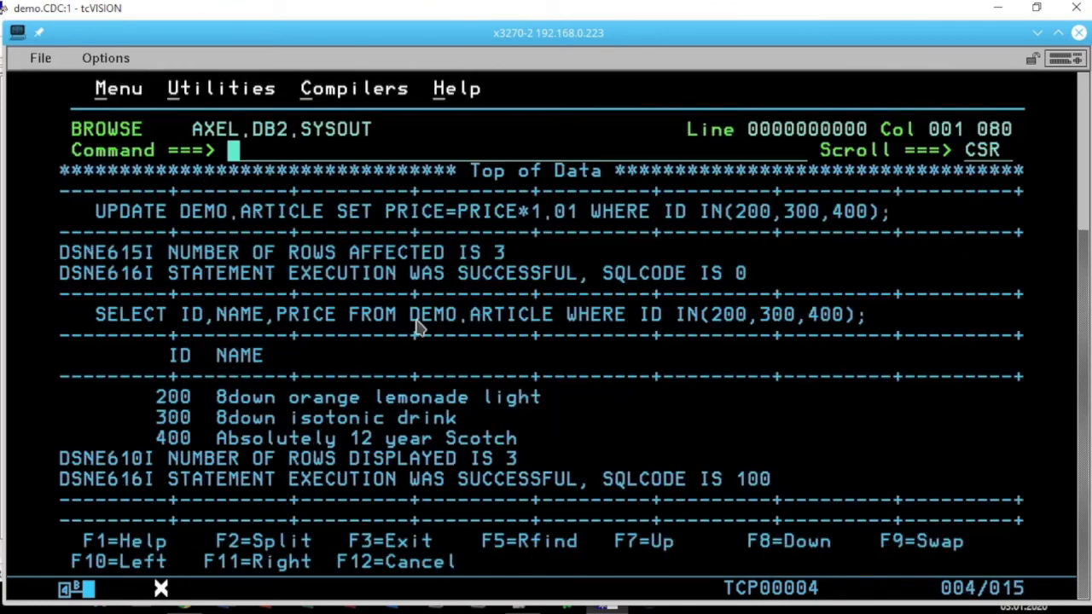
left_click_drag(178, 249, 506, 264)
left_click(477, 313)
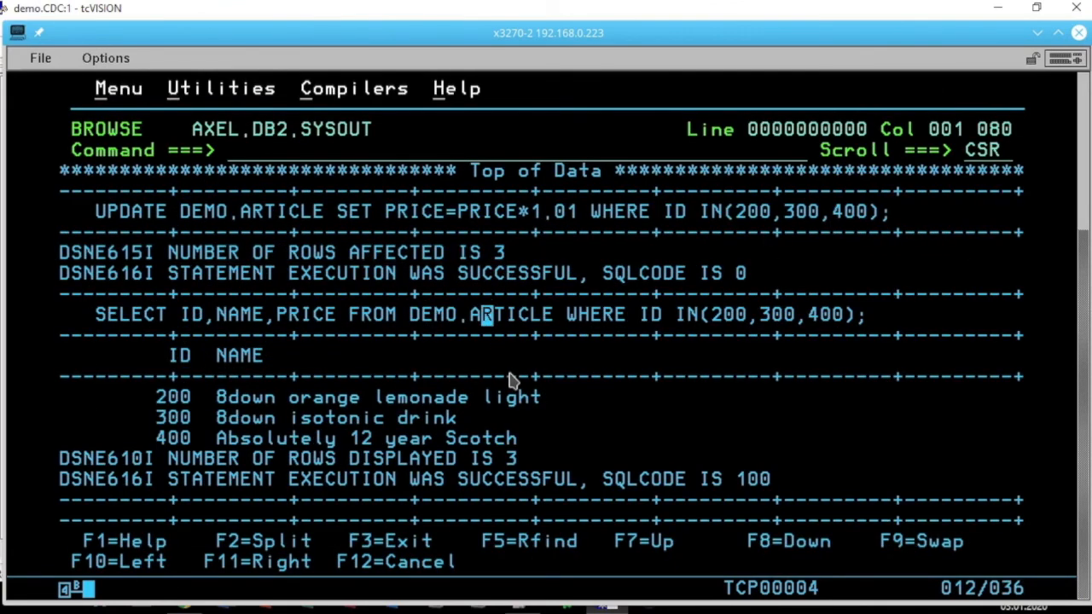
key("F11")
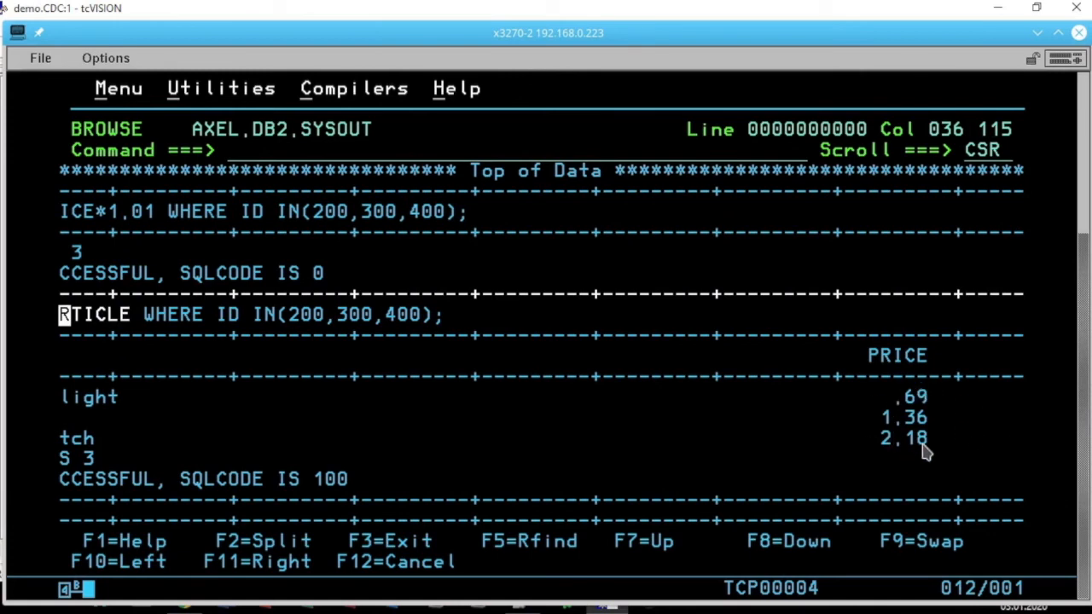
- Minimize the terminal, display the extended statistics of the running DB2READER script in tcVISION, and close them
left_click(1037, 34)
left_click(588, 263)
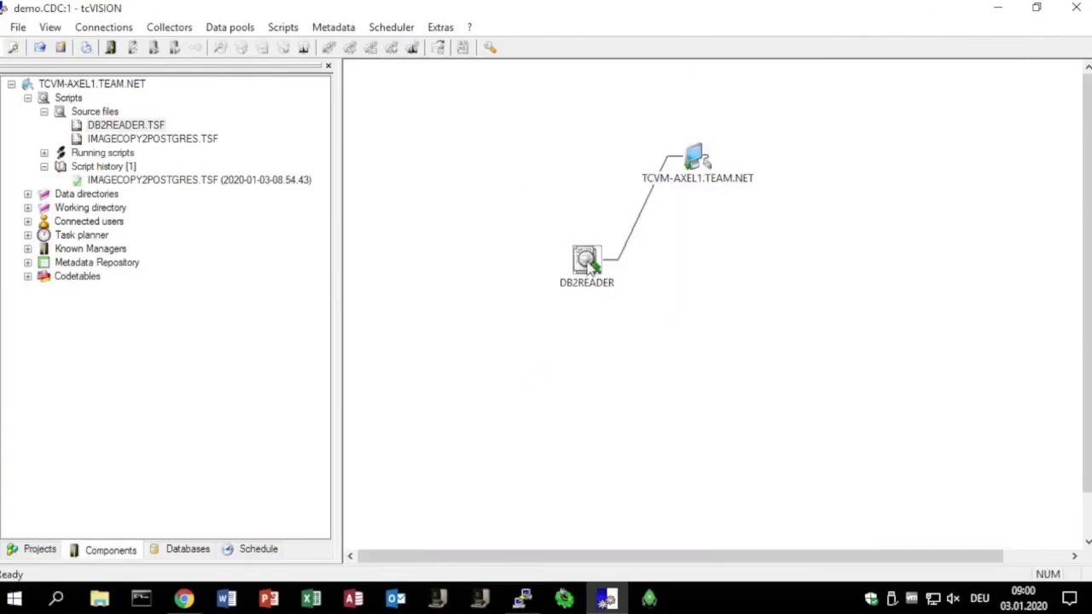
right_click(589, 264)
left_click(662, 352)
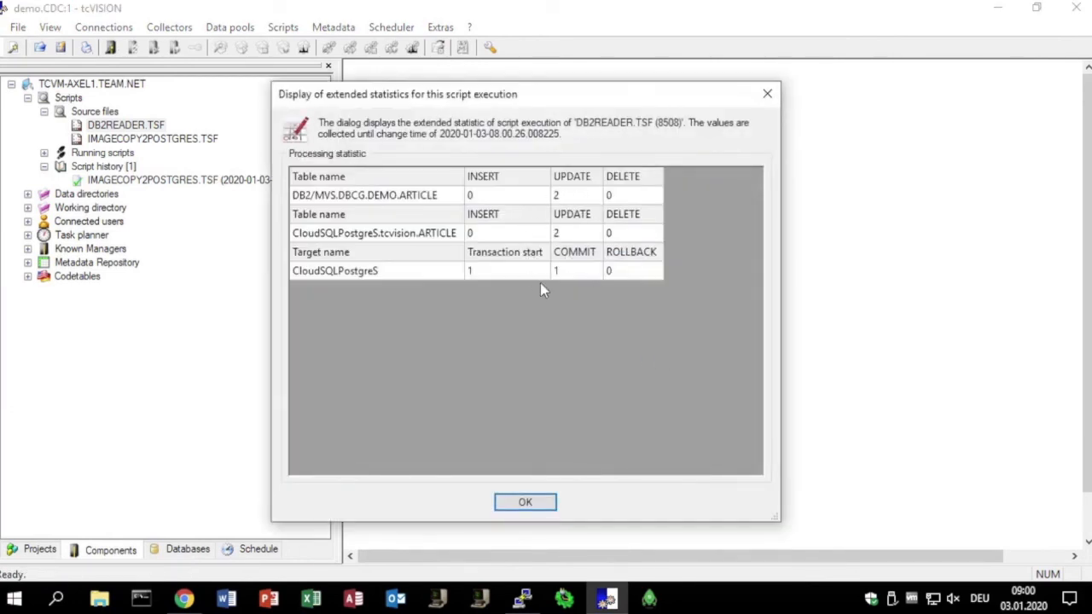
left_click(525, 503)
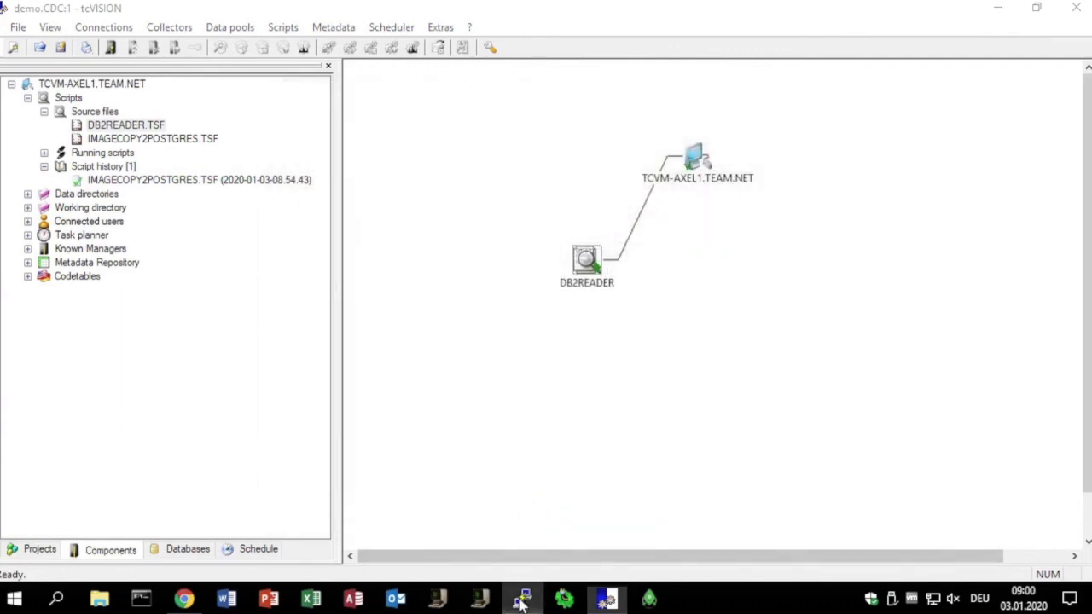
- Switch to the PuTTY session and rerun the query for ID, NAME and PRICE of articles 200, 300 and 400 in tcvision."ARTICLE"
left_click(522, 597)
key("Up")
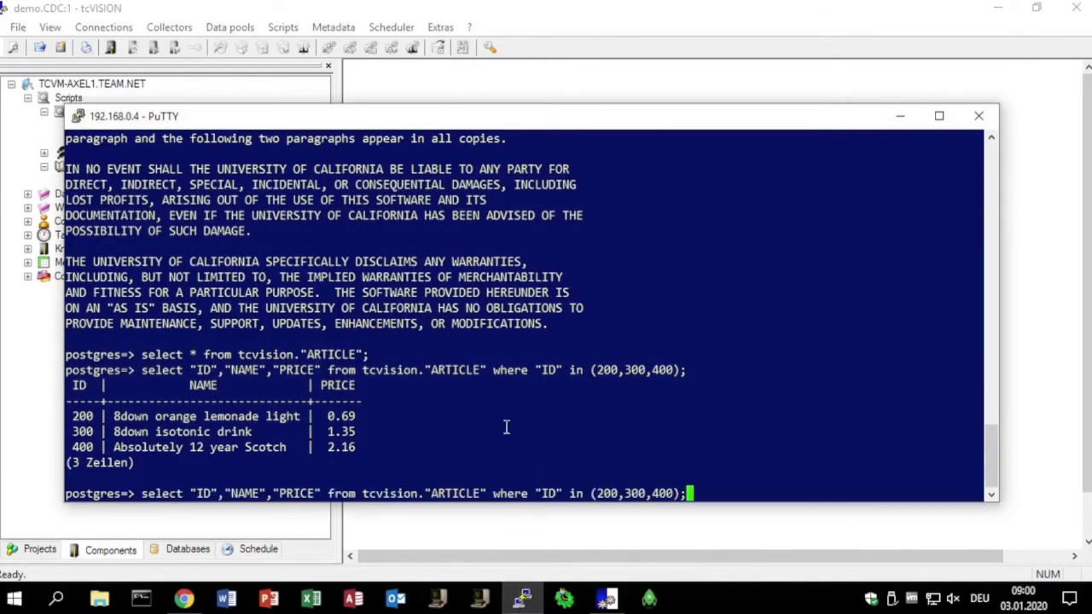
key("Return")
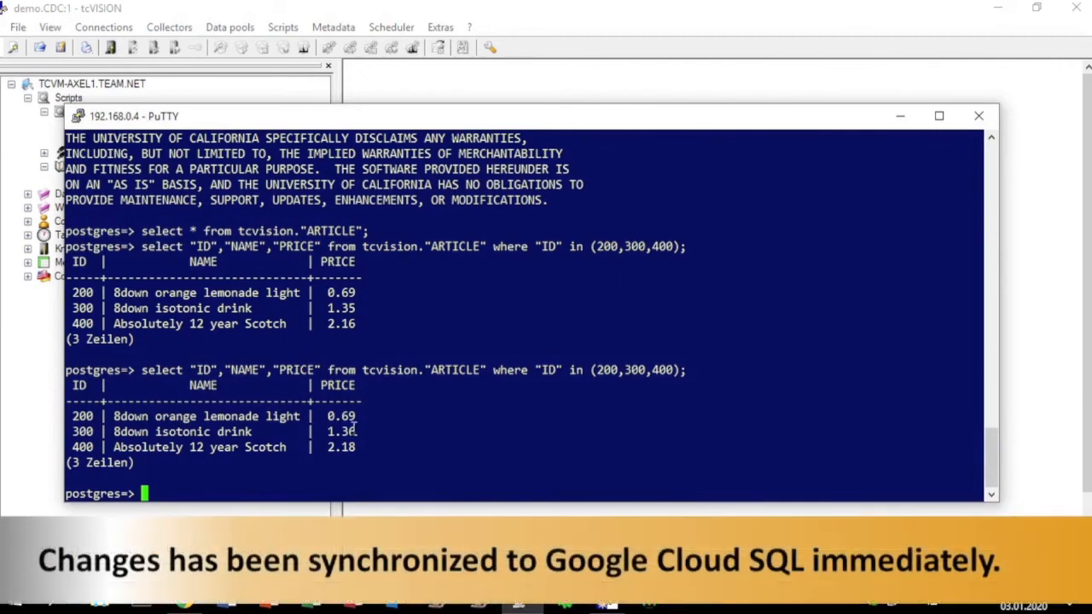